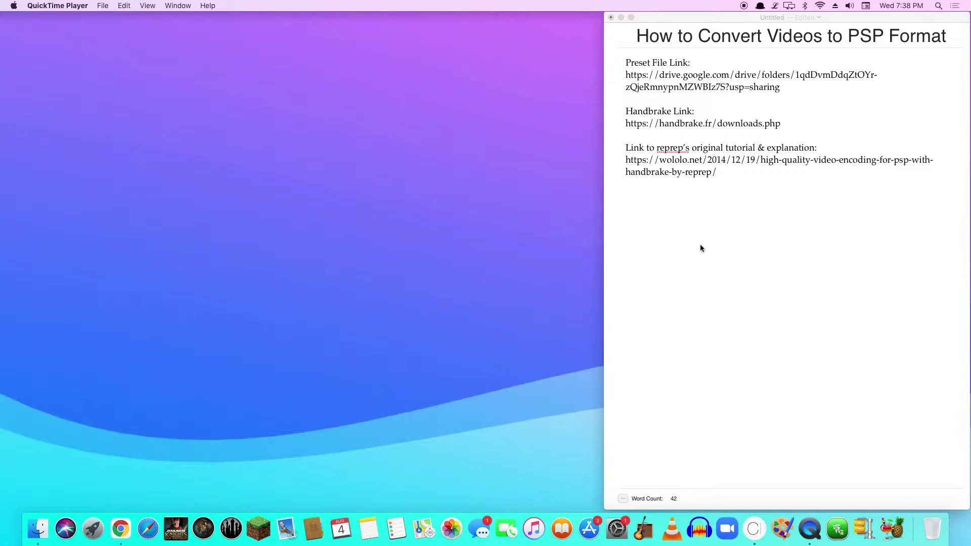
# Copy the shared Drive folder link from the notes and open it in Chrome
pyautogui.click(790, 88)
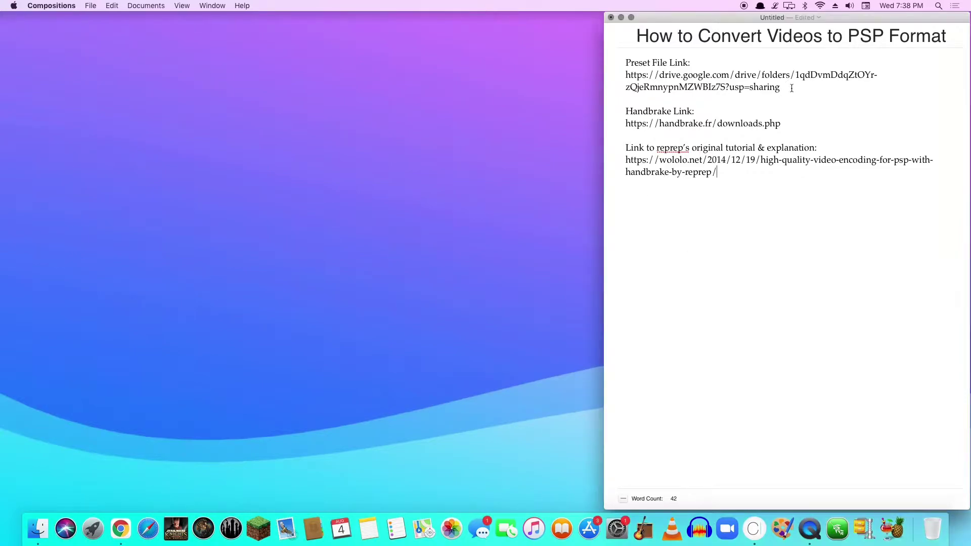
pyautogui.moveTo(791, 89); pyautogui.dragTo(615, 77)
pyautogui.rightClick(654, 82)
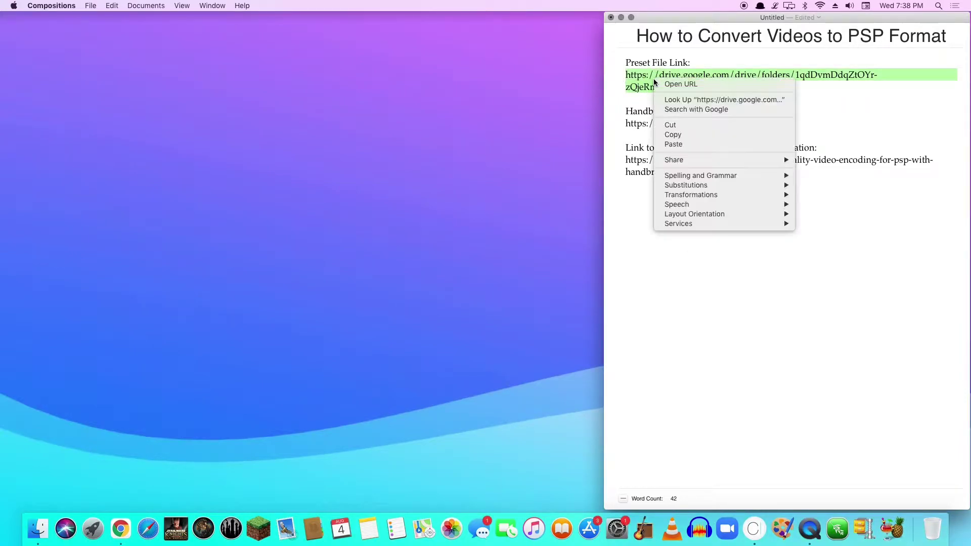
pyautogui.click(689, 133)
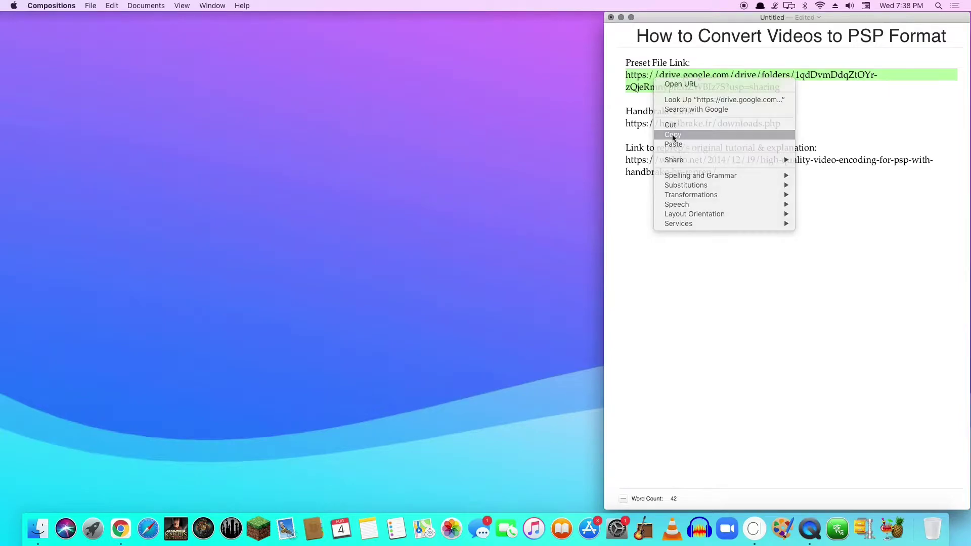
pyautogui.click(125, 523)
pyautogui.rightClick(105, 46)
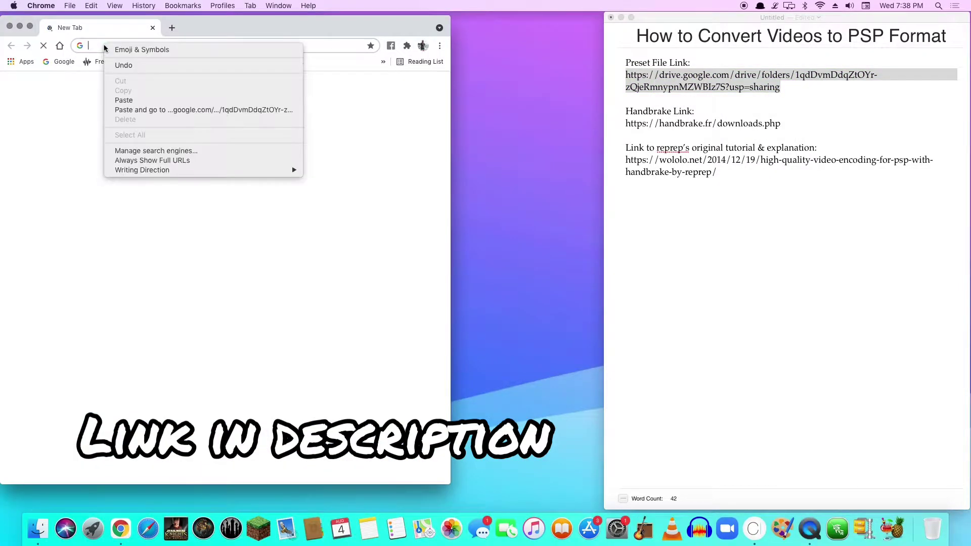
pyautogui.click(143, 100)
pyautogui.press('Return')
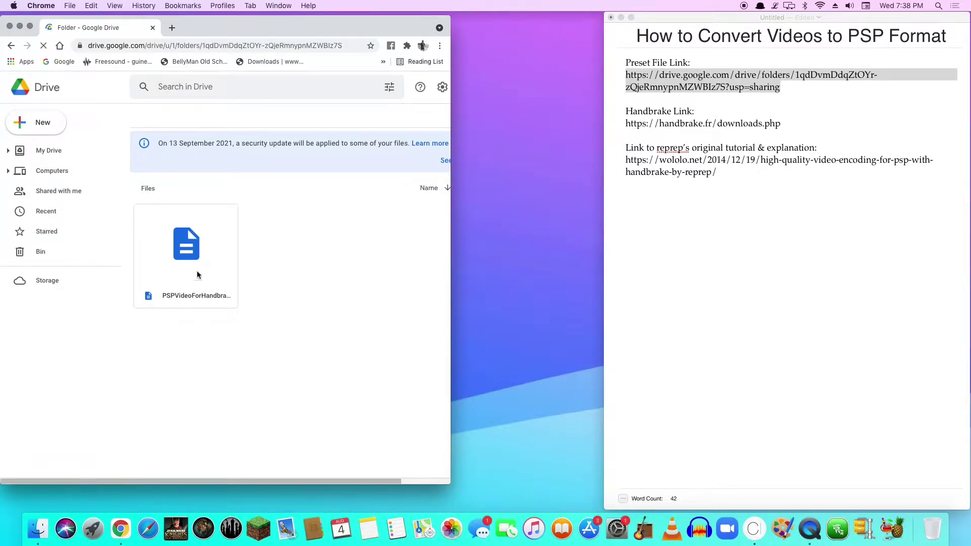
# Download PSPVideoForHandbrake.json and drag it onto the desktop
pyautogui.click(226, 259)
pyautogui.rightClick(191, 282)
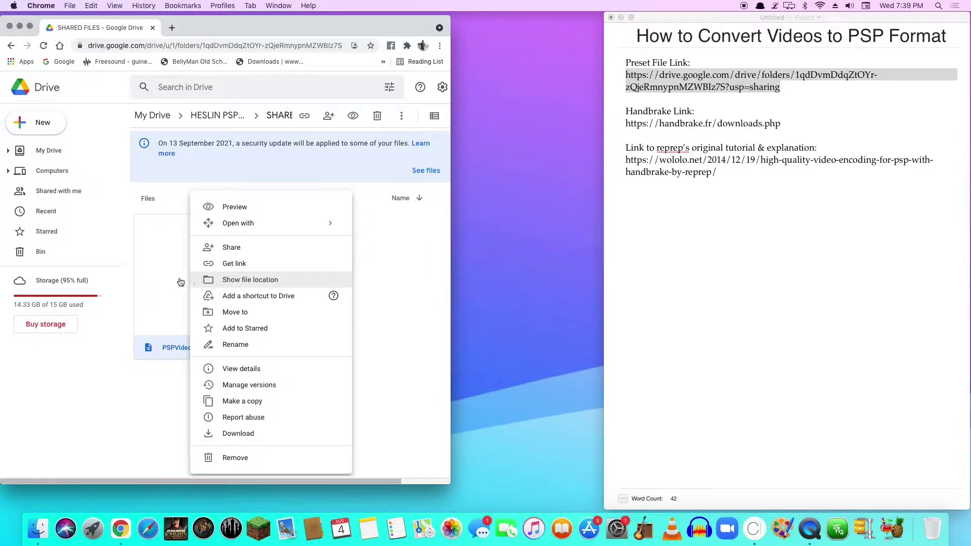
pyautogui.click(243, 433)
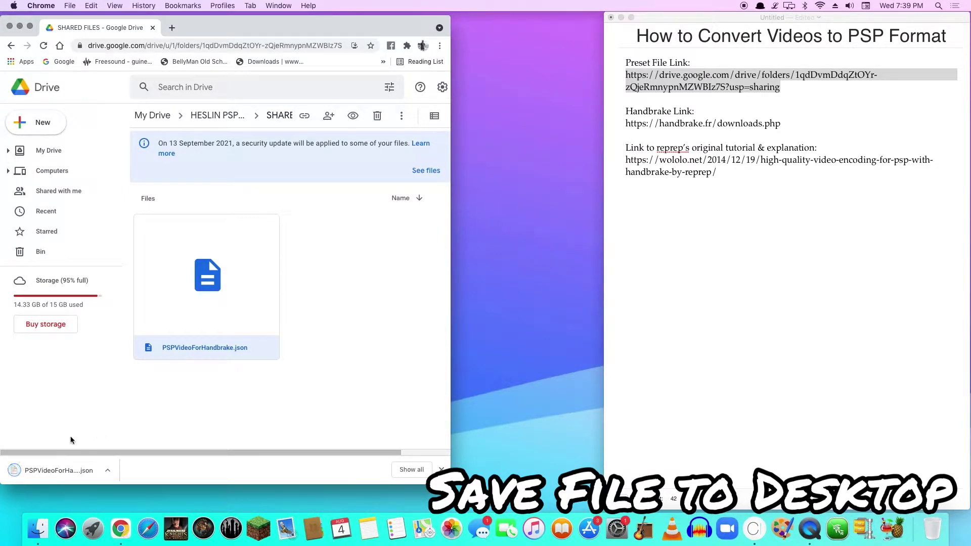
pyautogui.moveTo(19, 471); pyautogui.dragTo(498, 253)
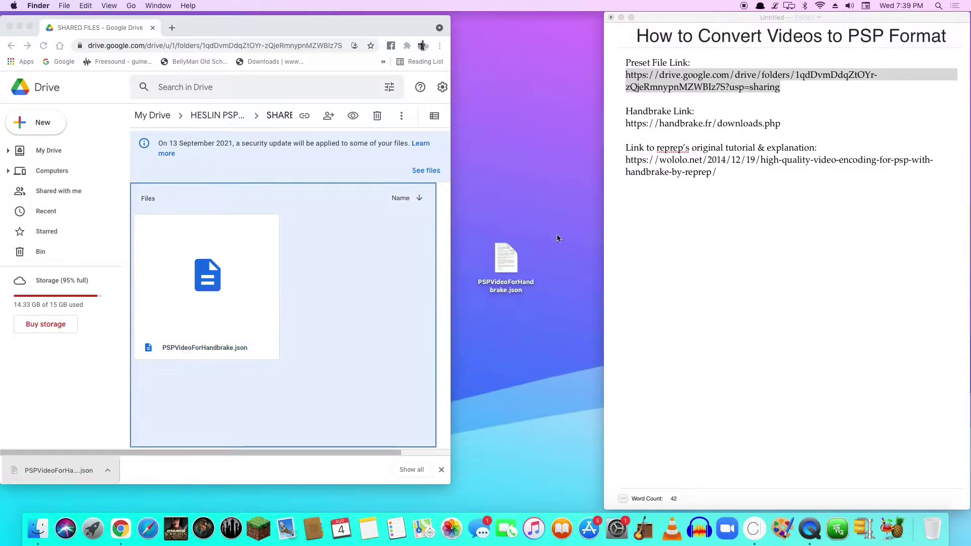
# Open the handbrake.fr downloads page from the notes link and download the macOS HandBrake-1.4.0.dmg
pyautogui.click(746, 145)
pyautogui.moveTo(782, 124); pyautogui.dragTo(607, 122)
pyautogui.rightClick(643, 123)
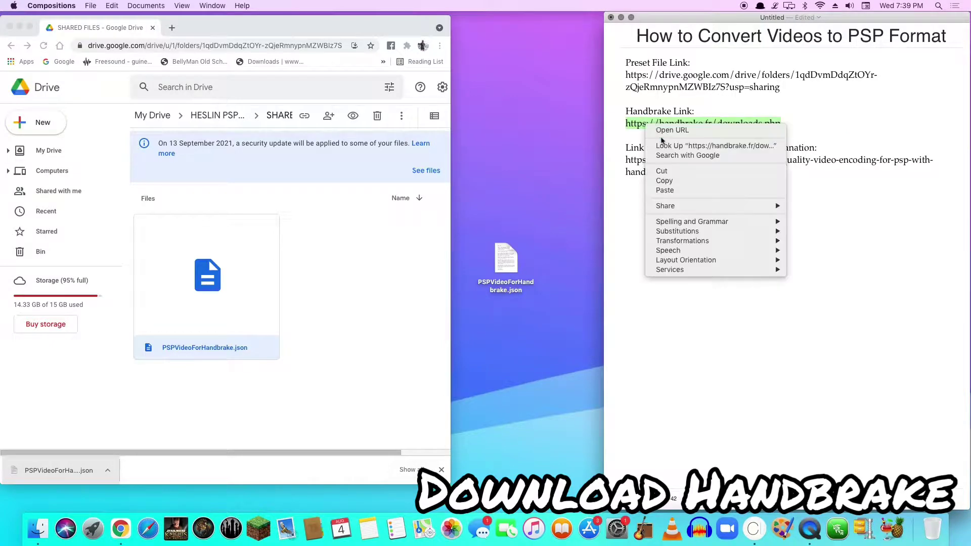
pyautogui.click(663, 179)
pyautogui.click(175, 46)
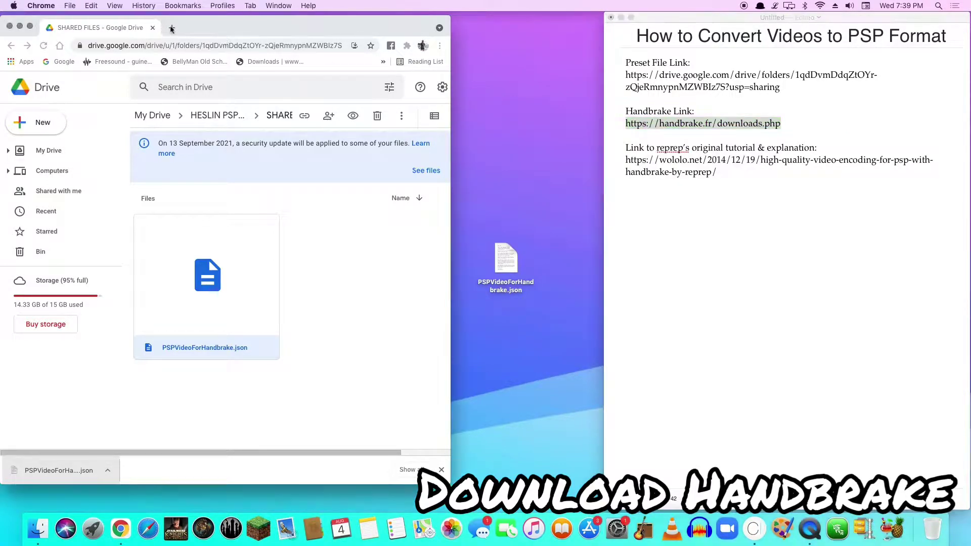
pyautogui.press('super+t')
pyautogui.rightClick(168, 45)
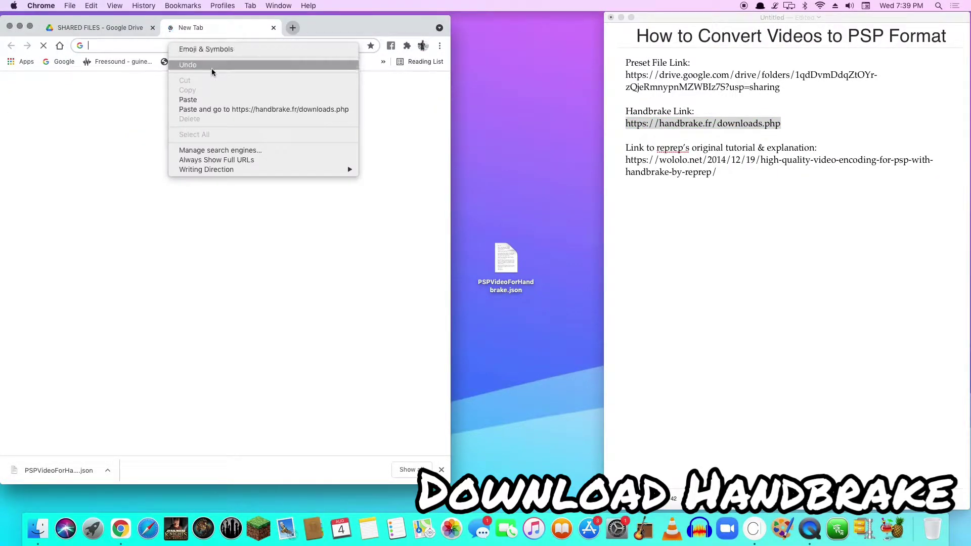
pyautogui.click(202, 96)
pyautogui.press('Return')
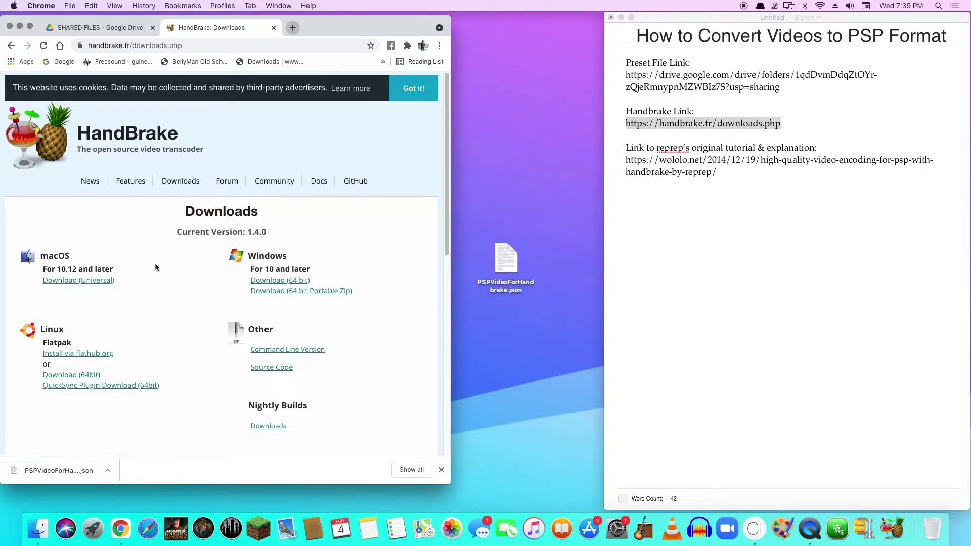
pyautogui.click(88, 281)
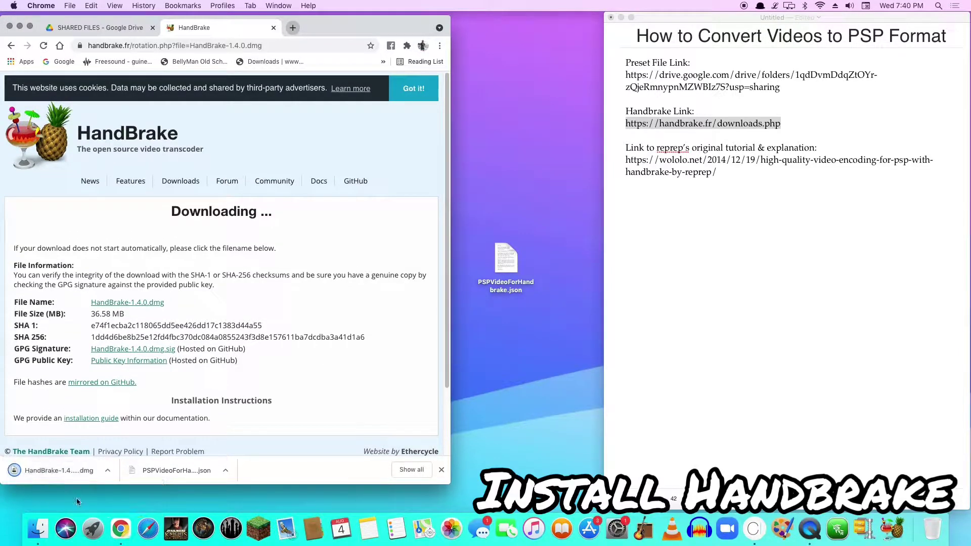
# Open HandBrake-1.4.0.dmg, copy HandBrake into Applications, and close the disk image window
pyautogui.click(22, 470)
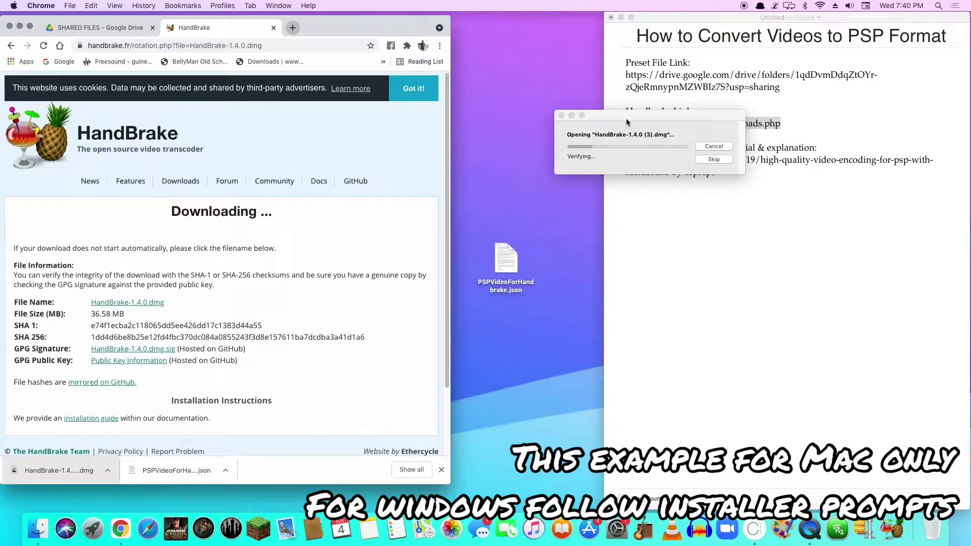
pyautogui.moveTo(628, 116); pyautogui.dragTo(500, 174)
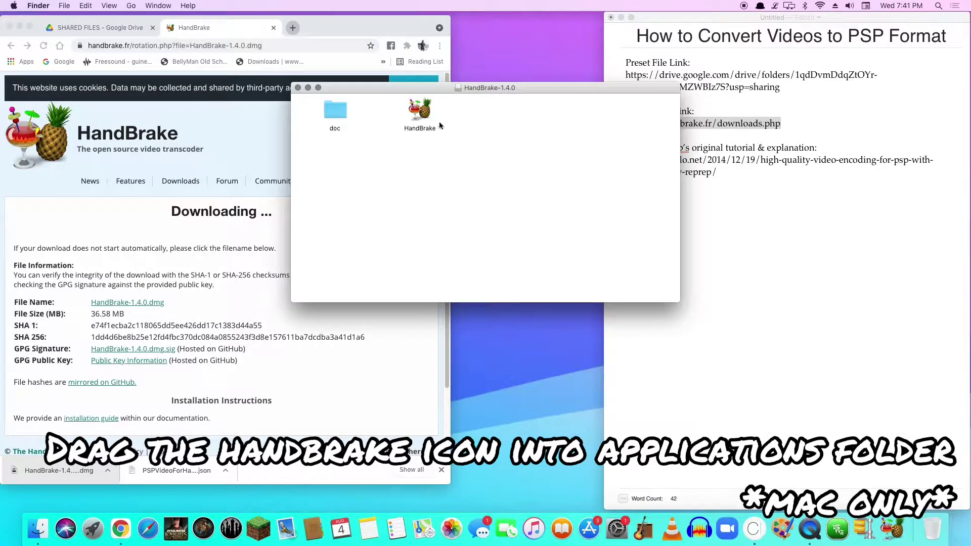
pyautogui.moveTo(419, 115); pyautogui.dragTo(36, 525)
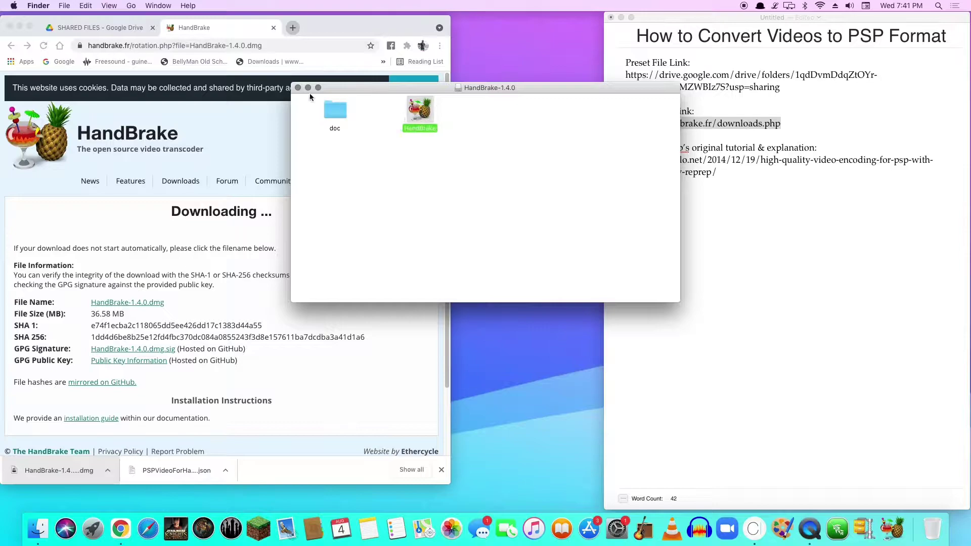
pyautogui.click(298, 87)
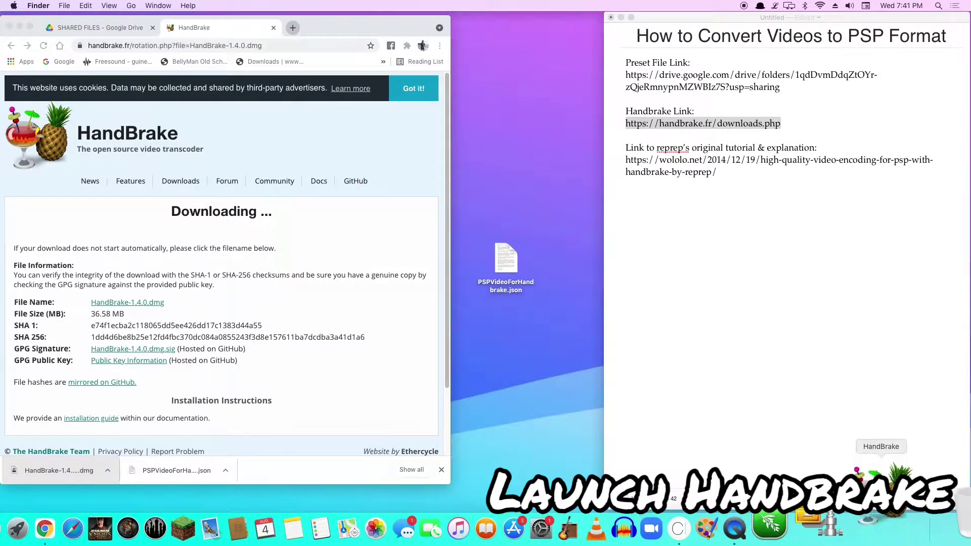
# Launch HandBrake and import PSPVideoForHandbrake.json from the Desktop as the PSPMACTEST1 preset
pyautogui.click(880, 526)
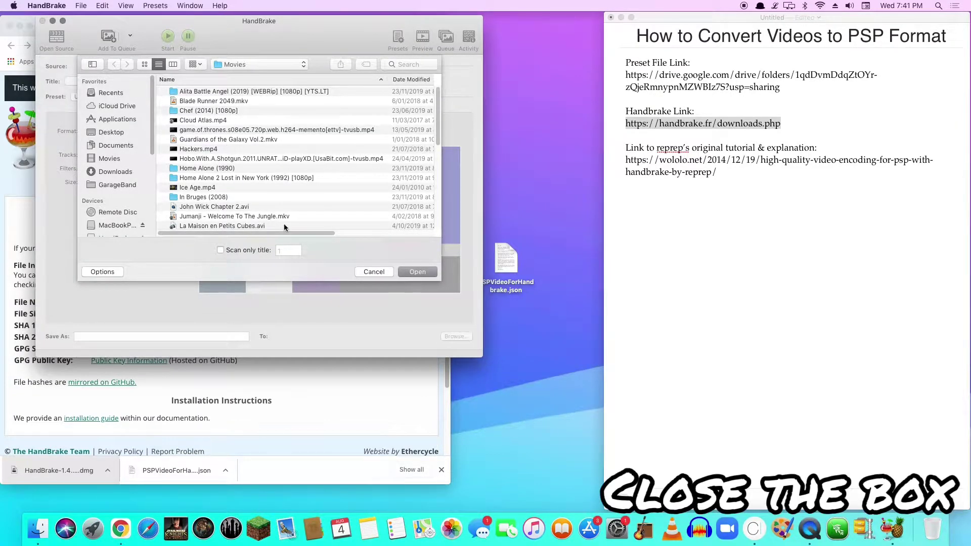
pyautogui.click(374, 272)
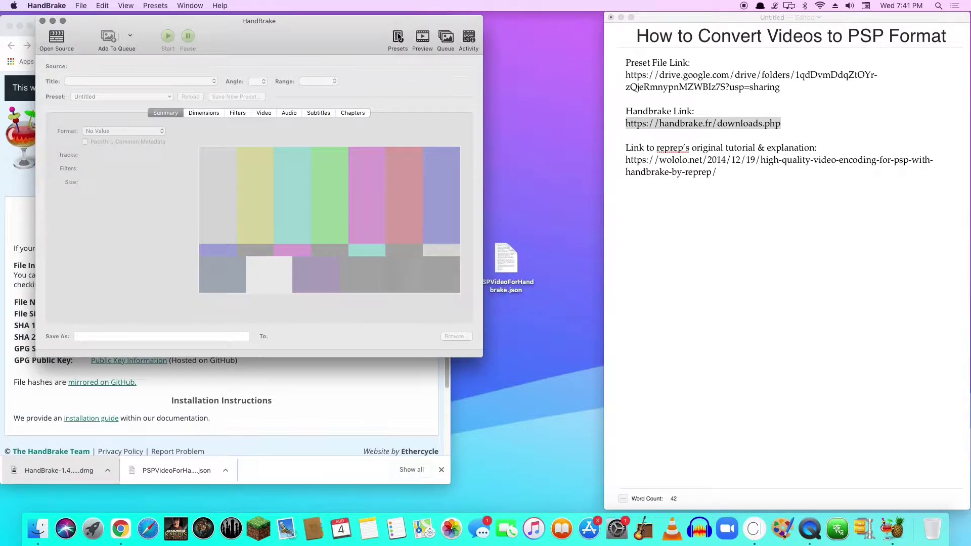
pyautogui.click(398, 38)
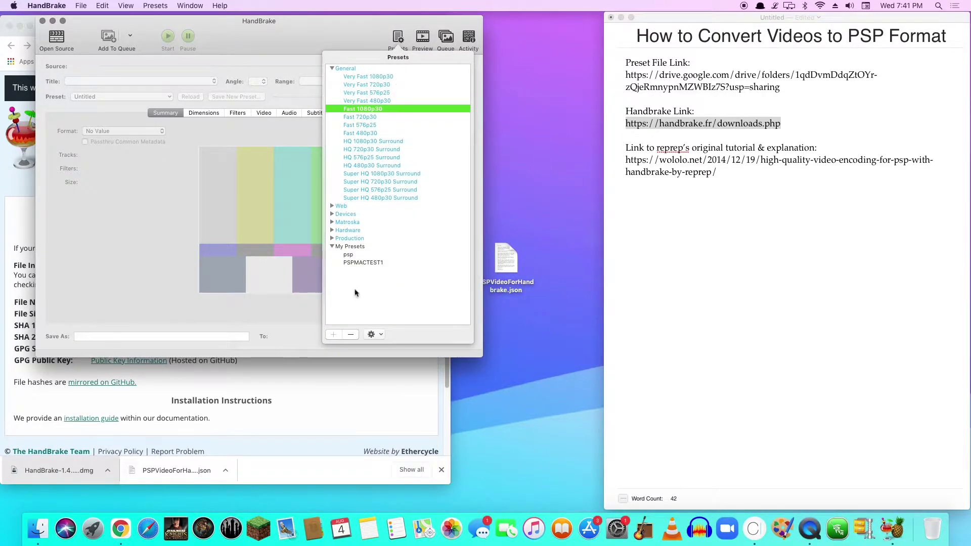
pyautogui.click(380, 335)
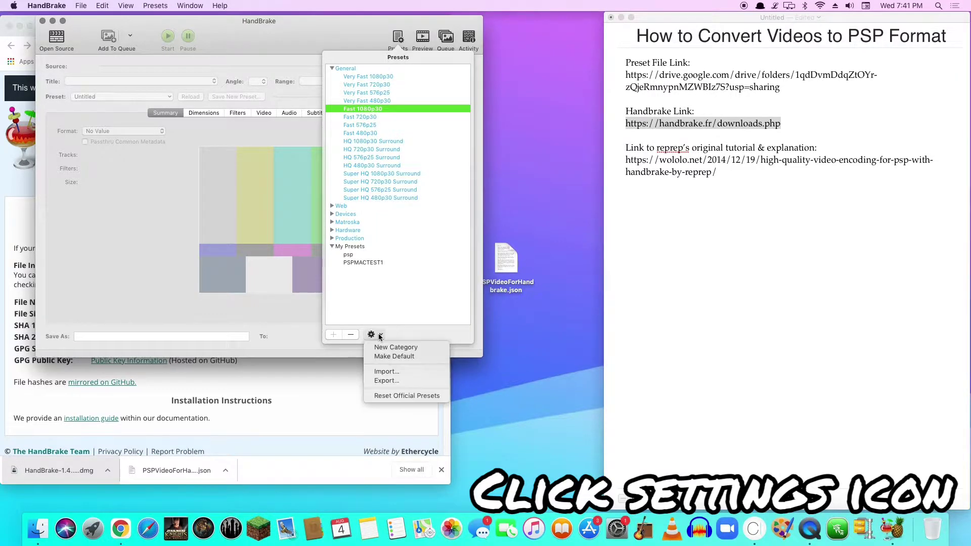
pyautogui.click(397, 372)
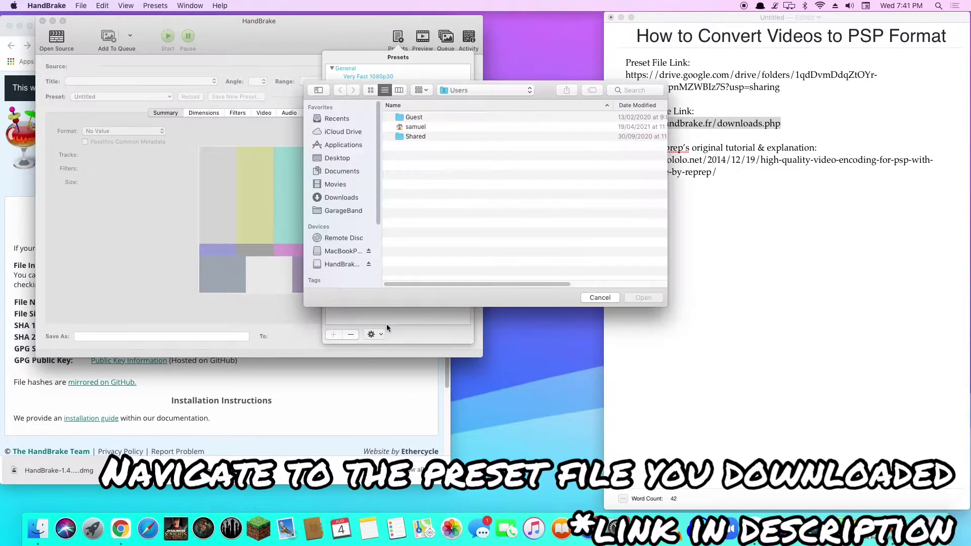
pyautogui.click(342, 157)
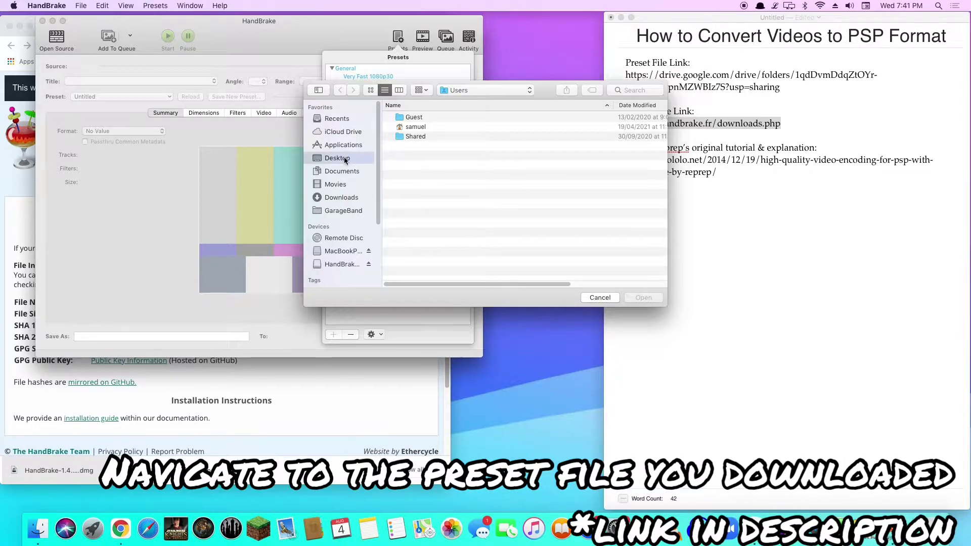
pyautogui.scroll(-3, 432, 122)
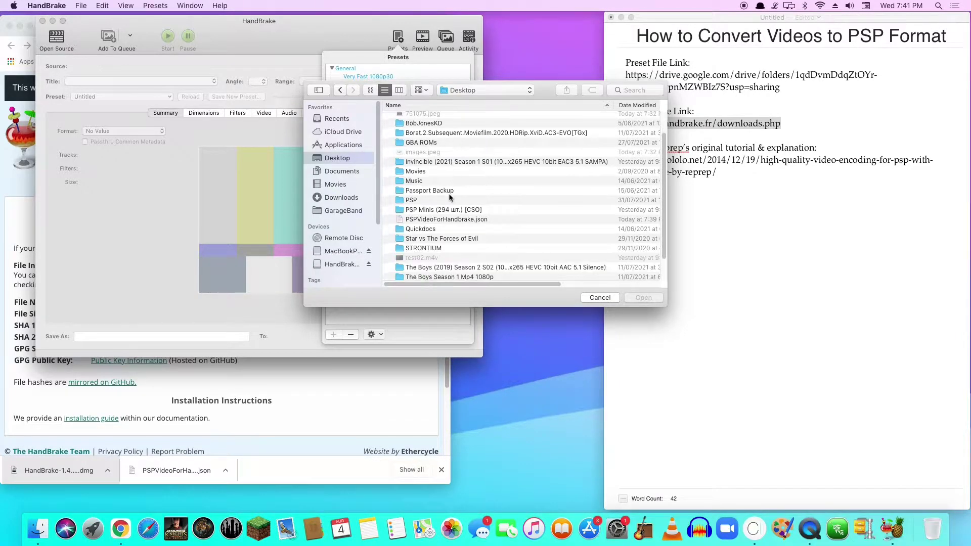
pyautogui.click(443, 219)
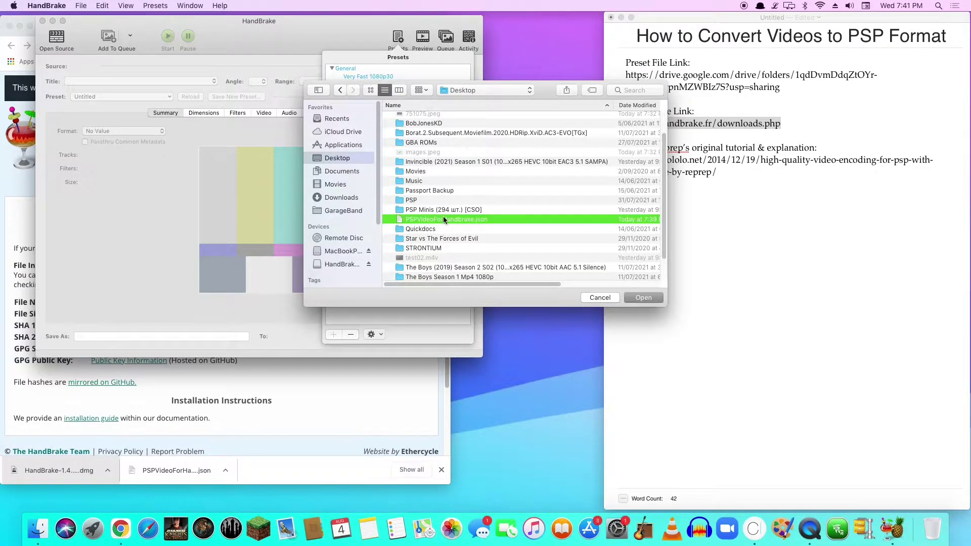
pyautogui.click(644, 298)
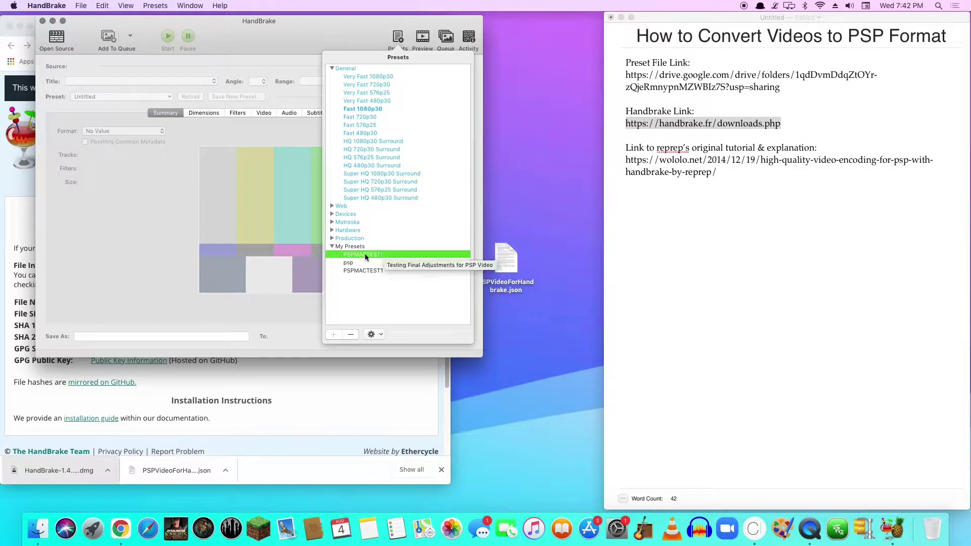
# Close the preset list and review the dimension, video, audio, subtitle and chapter settings
pyautogui.click(184, 184)
pyautogui.click(206, 112)
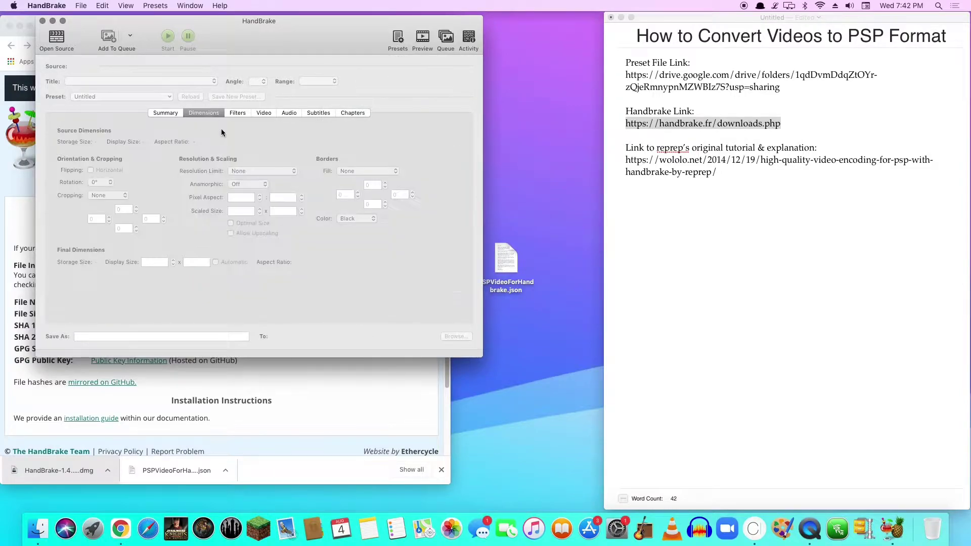
pyautogui.click(237, 113)
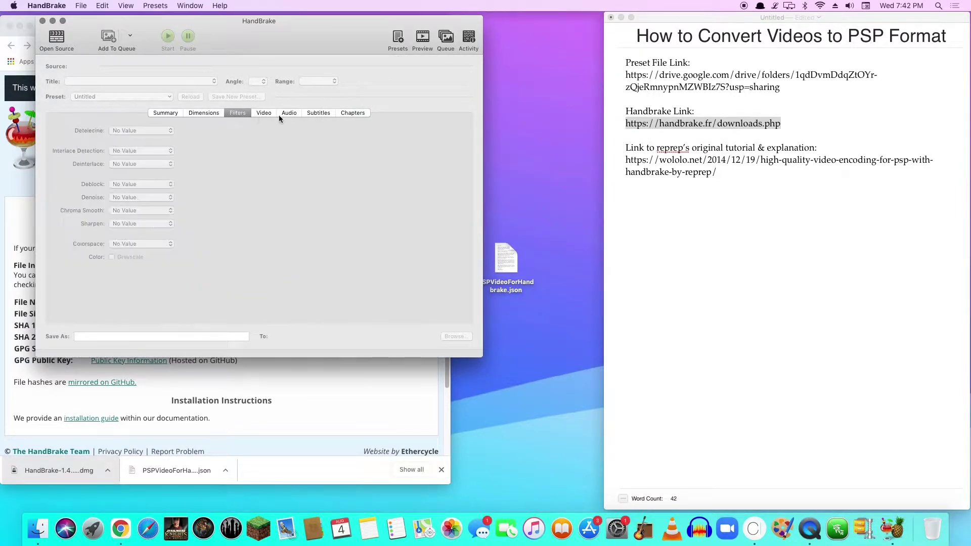
pyautogui.click(264, 114)
pyautogui.click(289, 113)
pyautogui.click(317, 114)
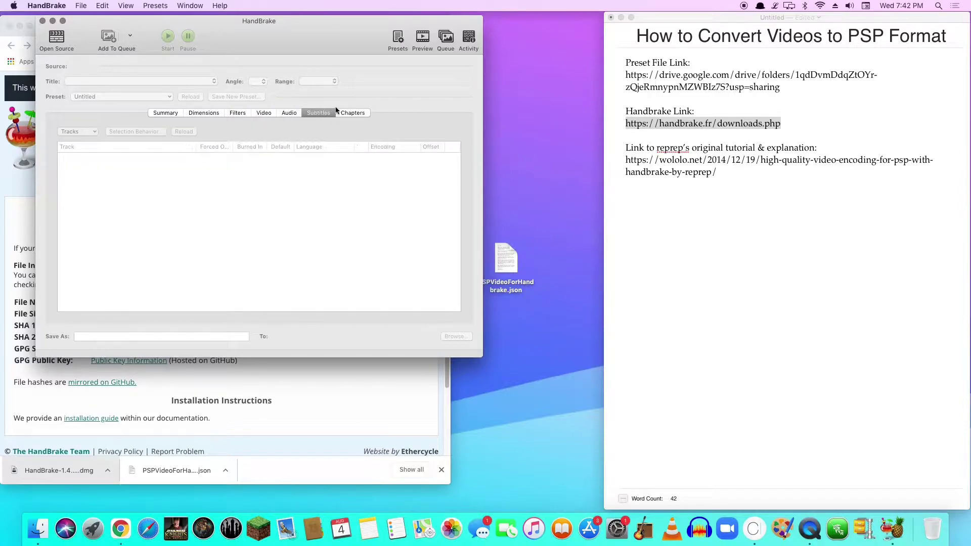
pyautogui.click(354, 113)
# Return to the Summary and load the Movies folder as the source
pyautogui.click(178, 113)
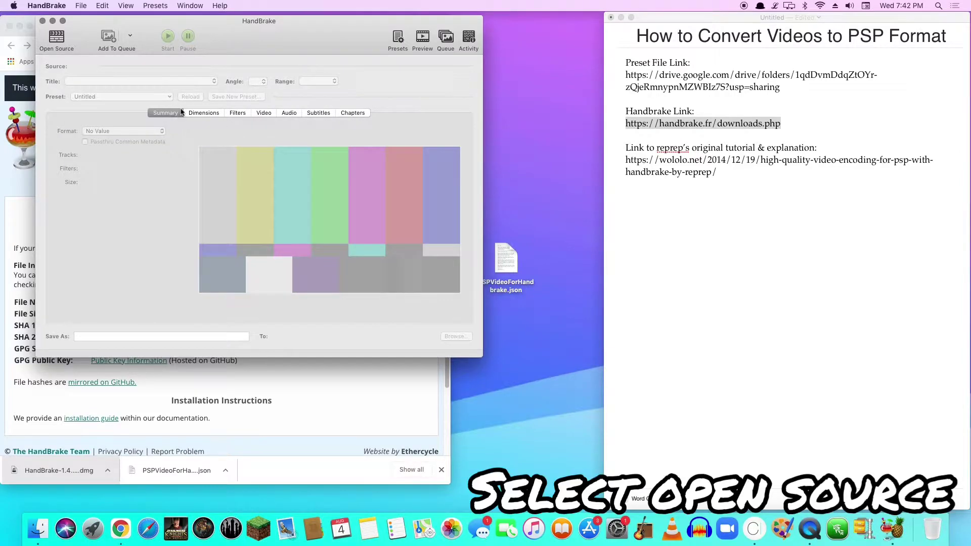
pyautogui.click(56, 42)
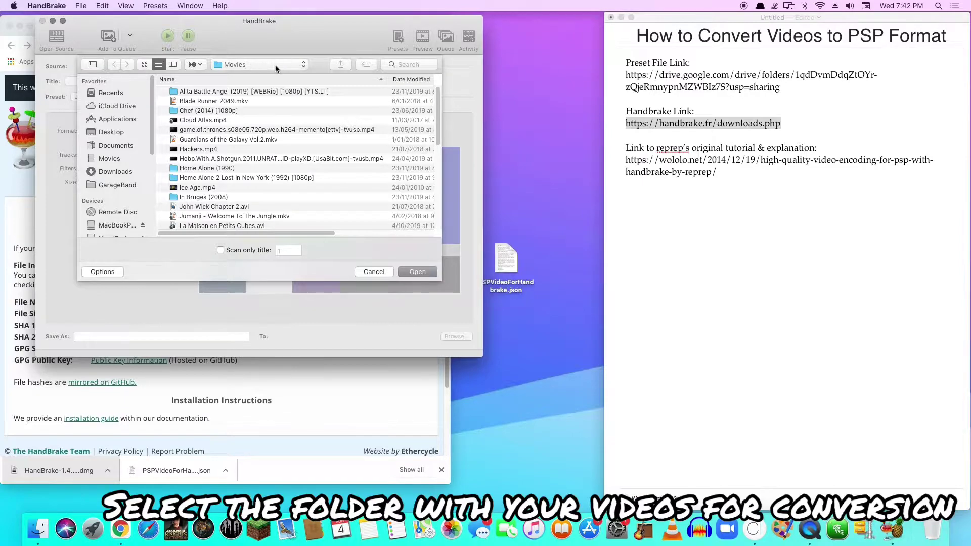
pyautogui.click(413, 271)
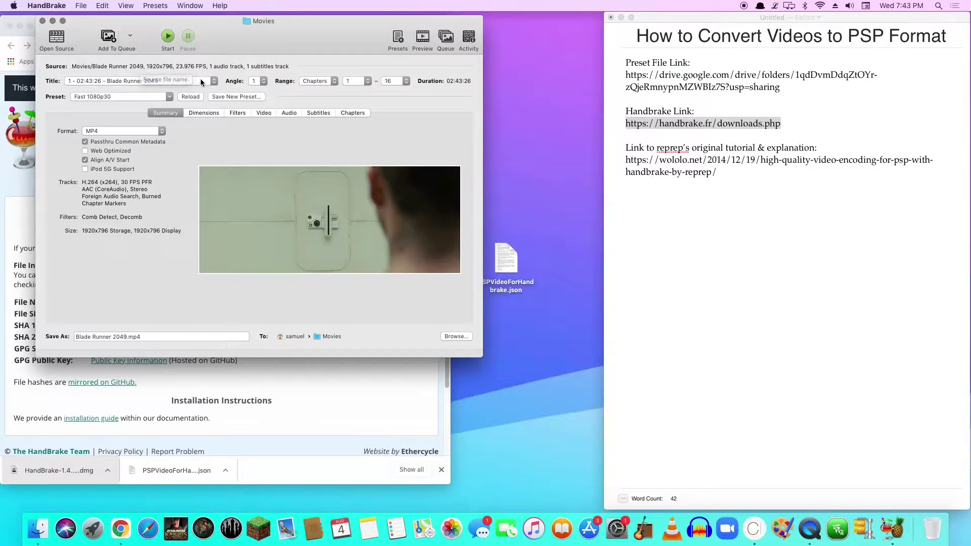
# Choose title 3, Guardians of the Galaxy Vol.2 (2:16:01), from the Title list
pyautogui.click(171, 84)
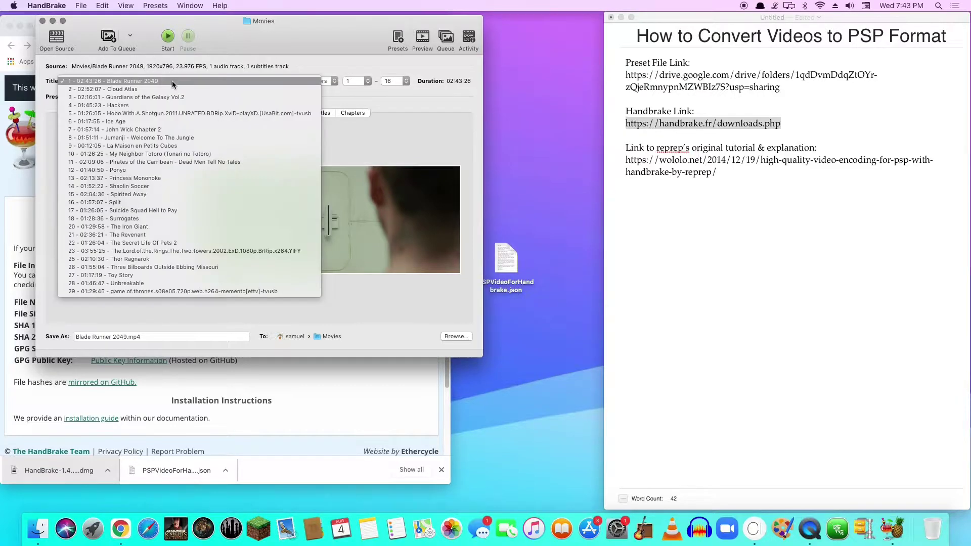
pyautogui.click(196, 98)
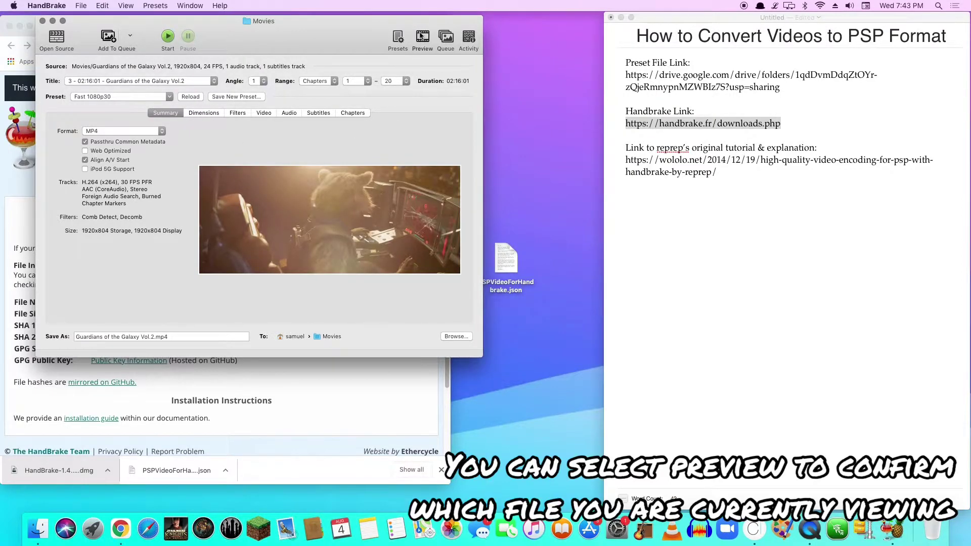
pyautogui.click(422, 36)
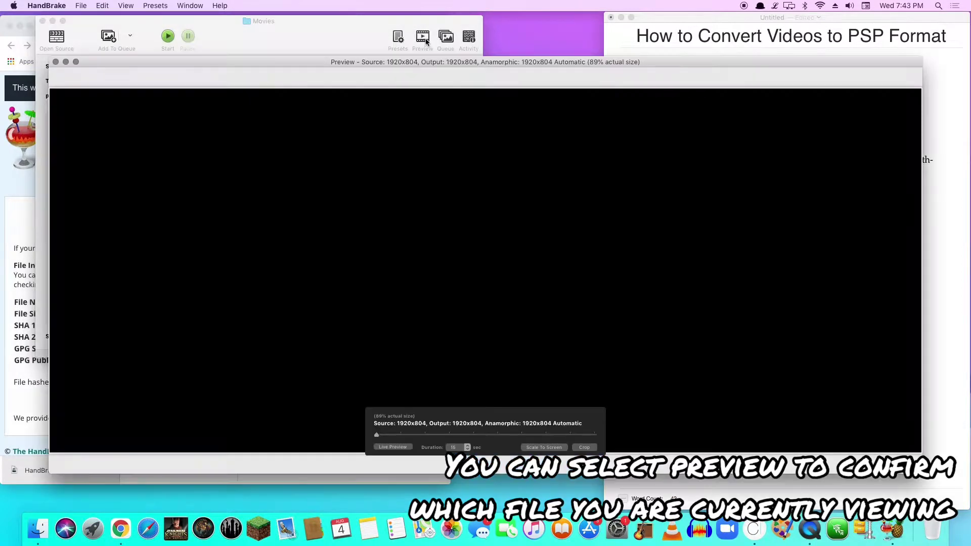
pyautogui.click(402, 435)
pyautogui.click(425, 435)
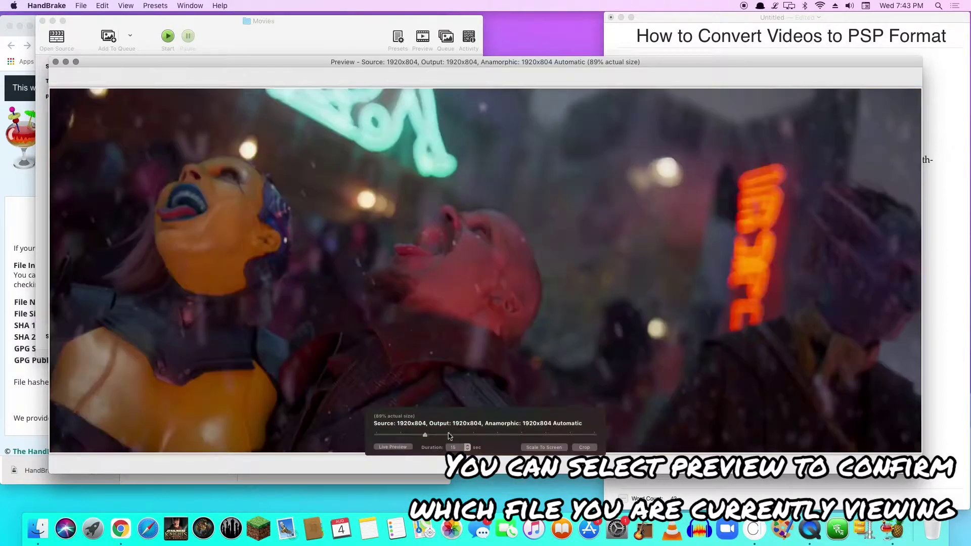
pyautogui.click(475, 436)
pyautogui.click(495, 436)
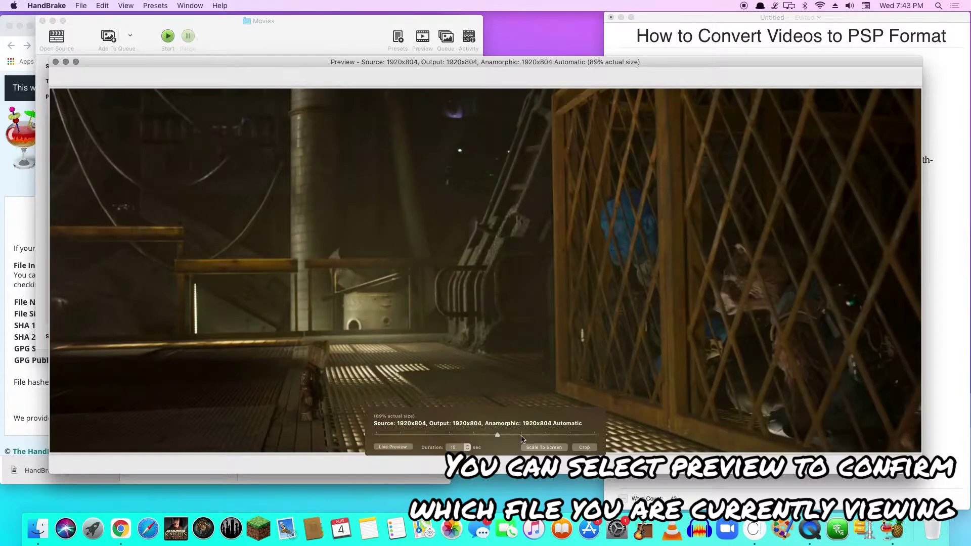
pyautogui.click(522, 436)
pyautogui.click(546, 436)
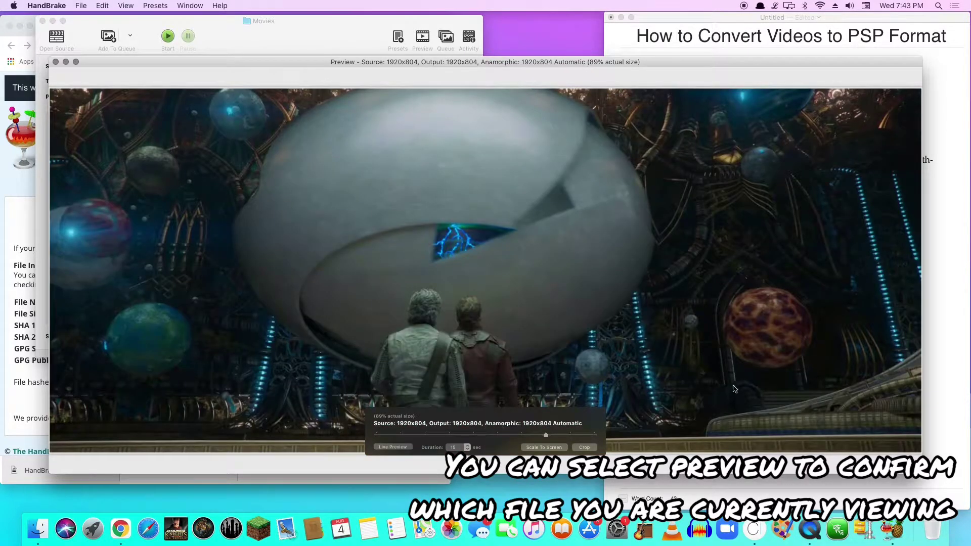
pyautogui.click(56, 61)
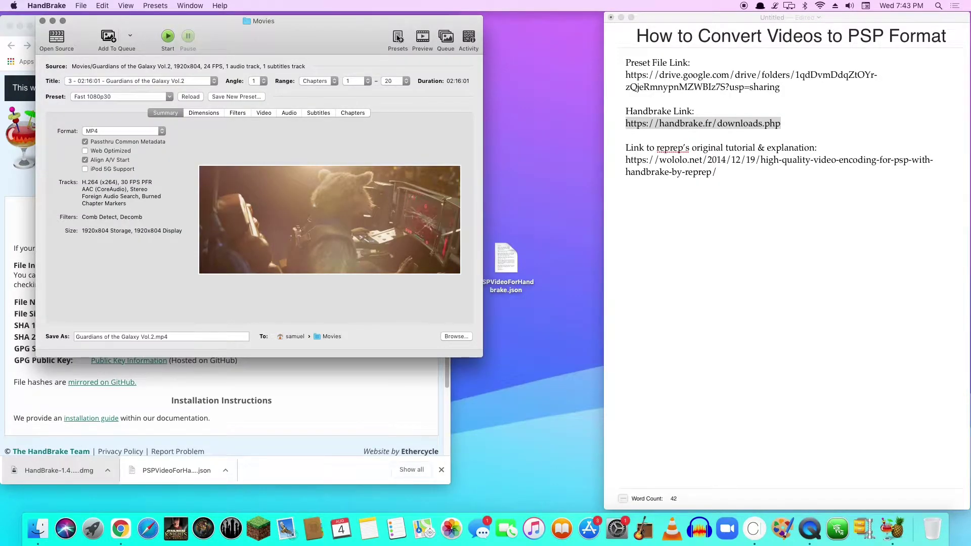
# Select PSPMACTEST1 under My Presets, making the output 480x272 with no filters
pyautogui.click(148, 97)
pyautogui.moveTo(124, 163)
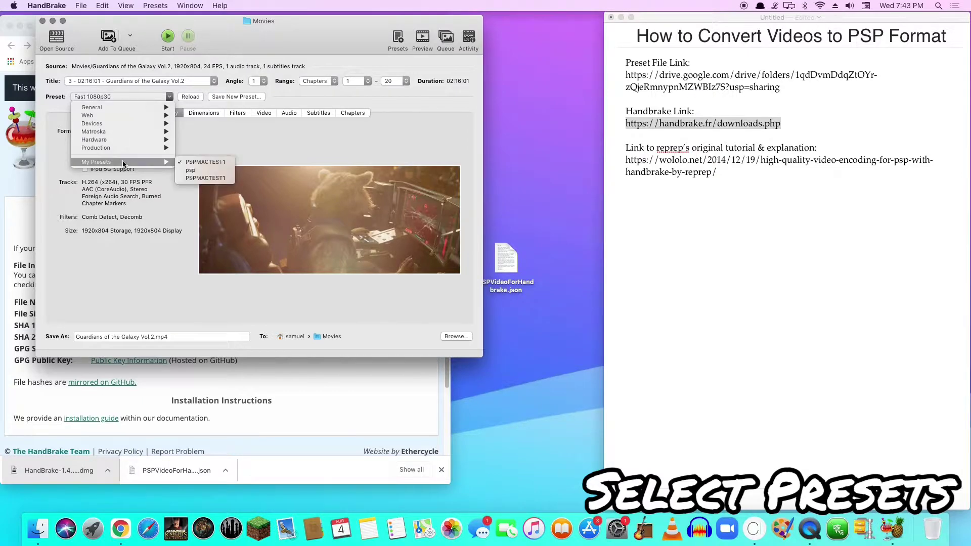
pyautogui.click(199, 178)
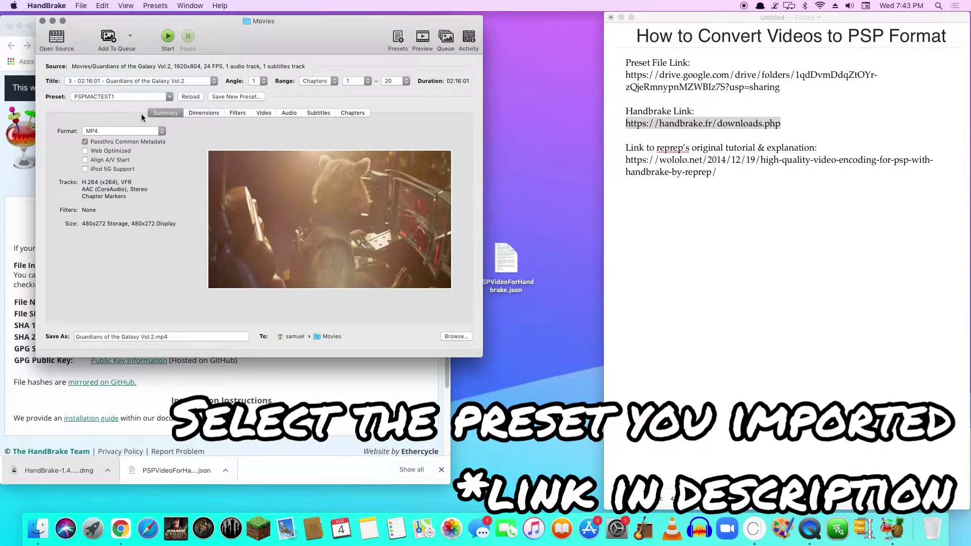
pyautogui.click(141, 97)
pyautogui.moveTo(133, 161)
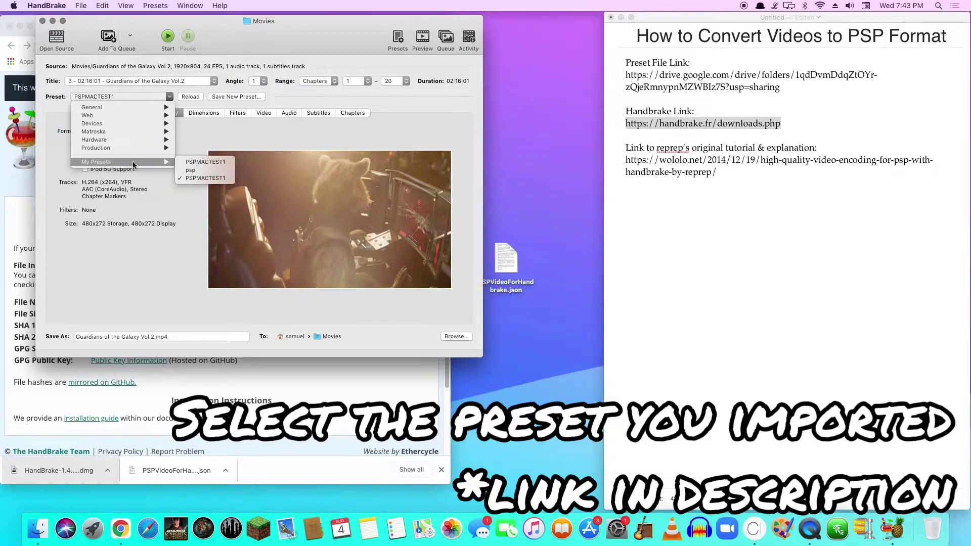
pyautogui.click(195, 162)
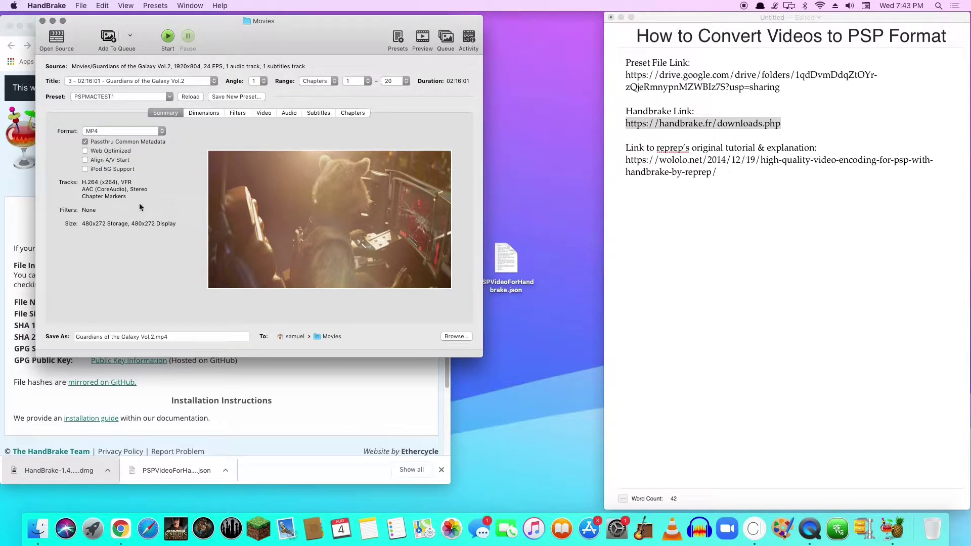
# Keep the 272 height and enable Automatic aspect ratio in the Dimensions settings
pyautogui.click(204, 115)
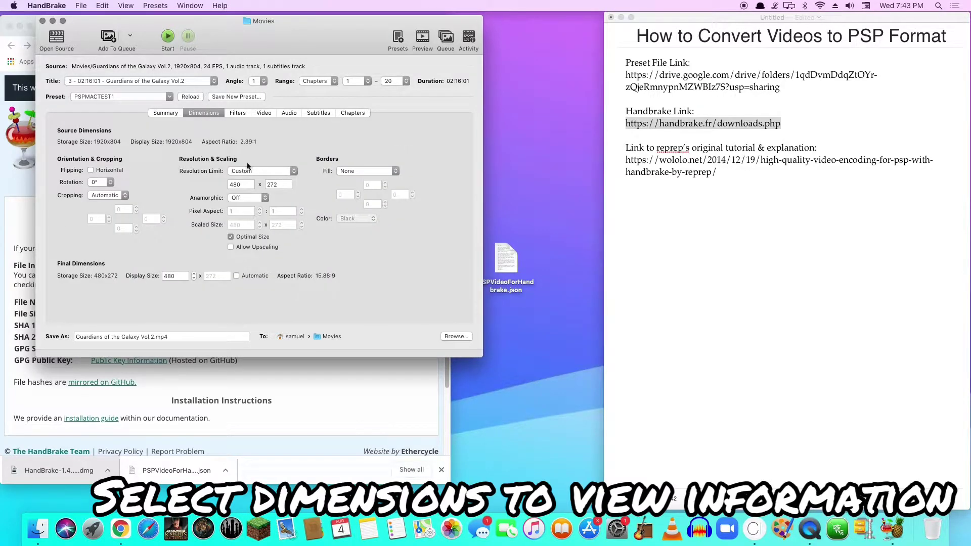
pyautogui.doubleClick(278, 185)
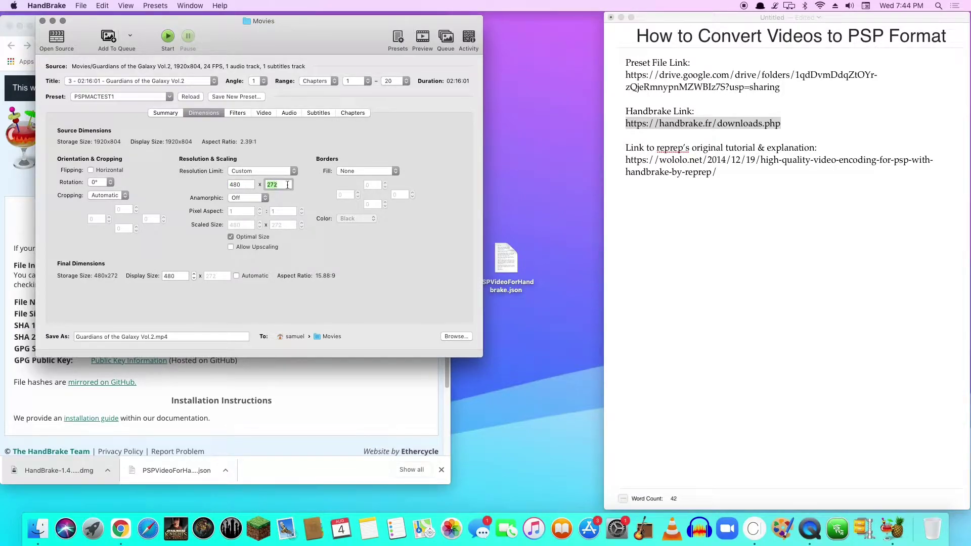
pyautogui.click(285, 185)
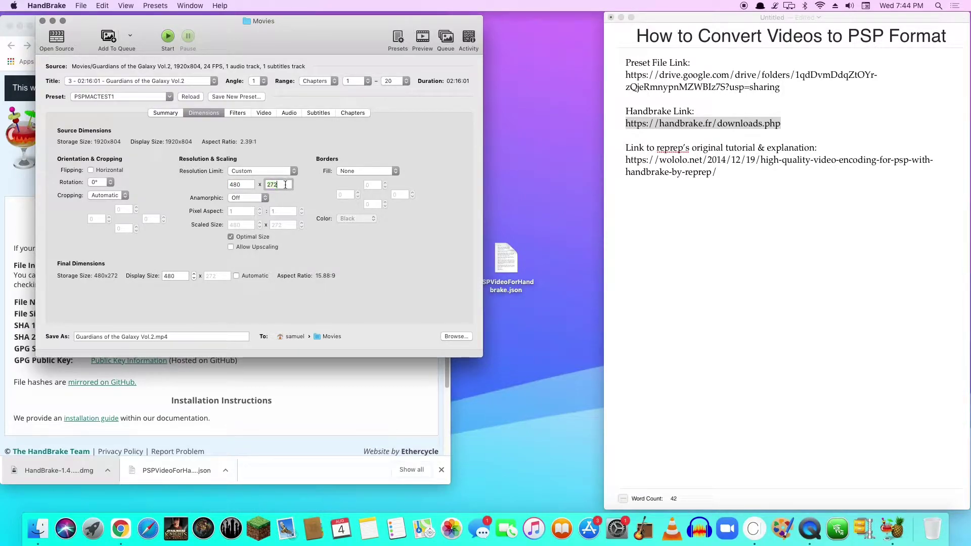
pyautogui.click(254, 274)
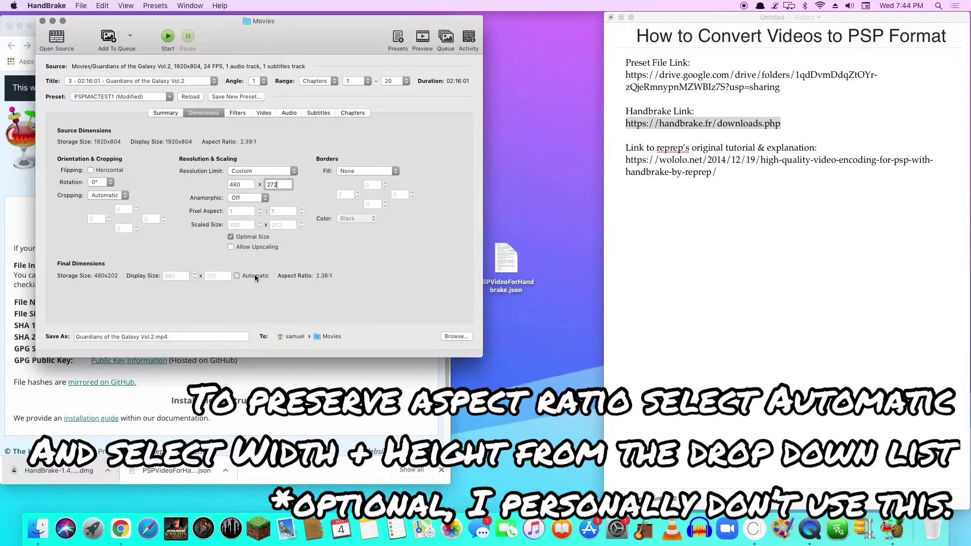
pyautogui.click(252, 276)
pyautogui.click(171, 112)
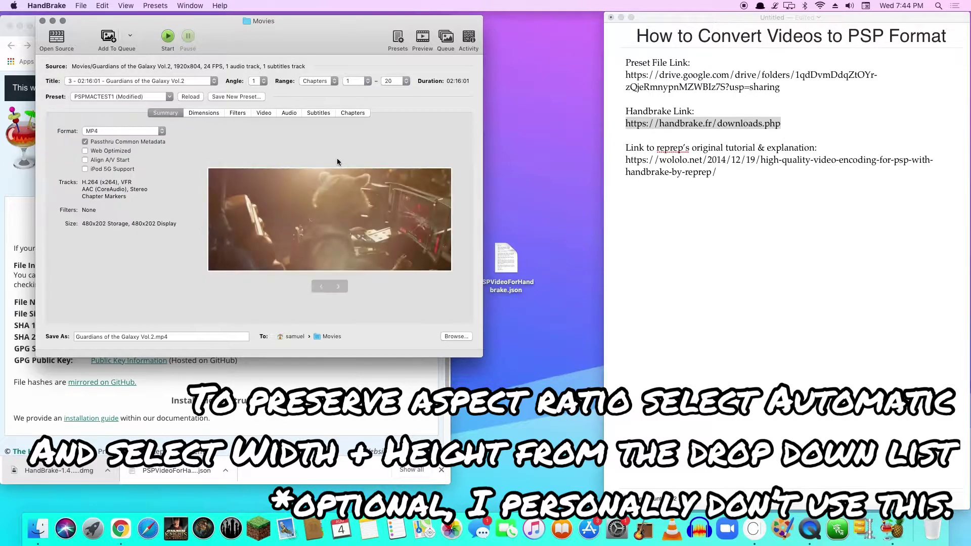
pyautogui.click(204, 113)
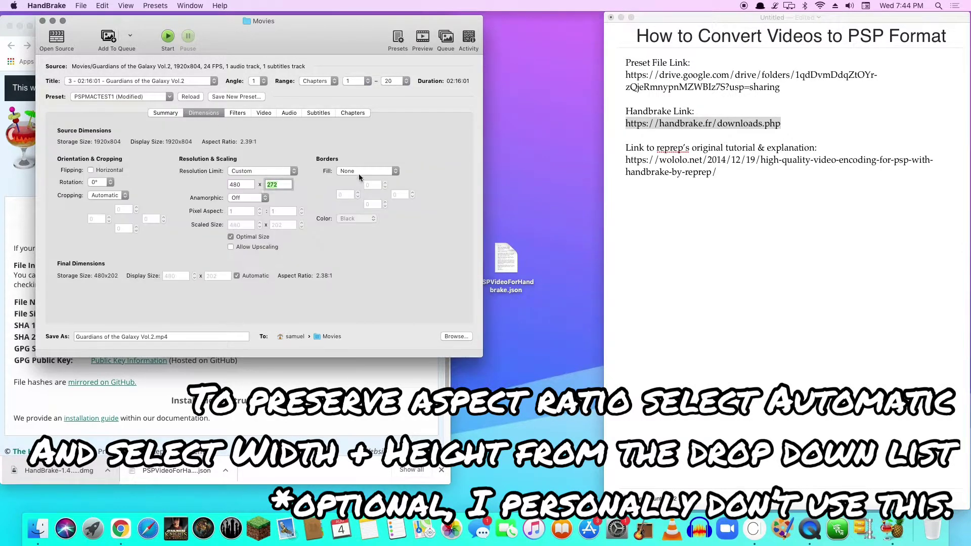
# Set Borders Fill to Width & Height and check the letterboxed Summary preview
pyautogui.click(366, 171)
pyautogui.click(377, 196)
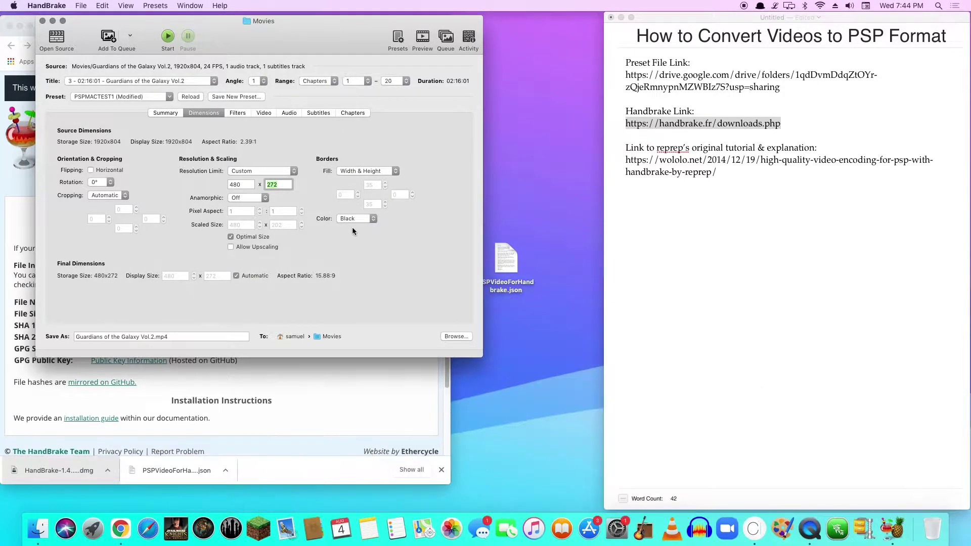
pyautogui.click(163, 112)
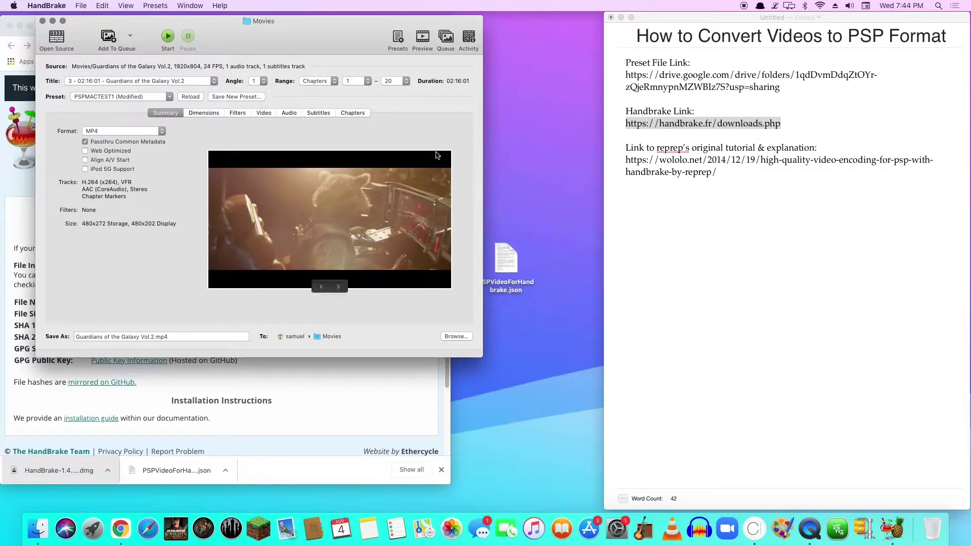
pyautogui.moveTo(362, 290)
# Set border fill to None, turn off Automatic aspect ratio, and view the Summary
pyautogui.click(213, 116)
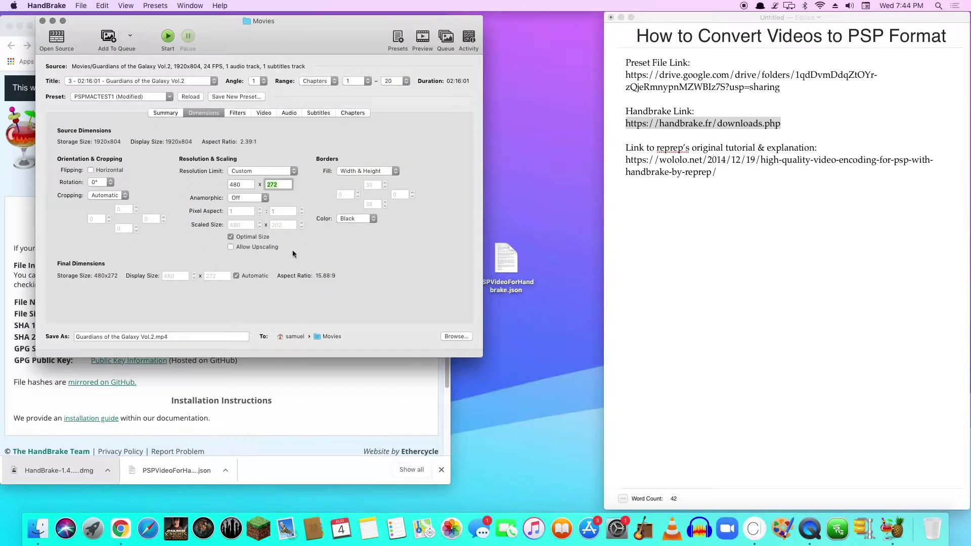
pyautogui.click(365, 171)
pyautogui.click(354, 144)
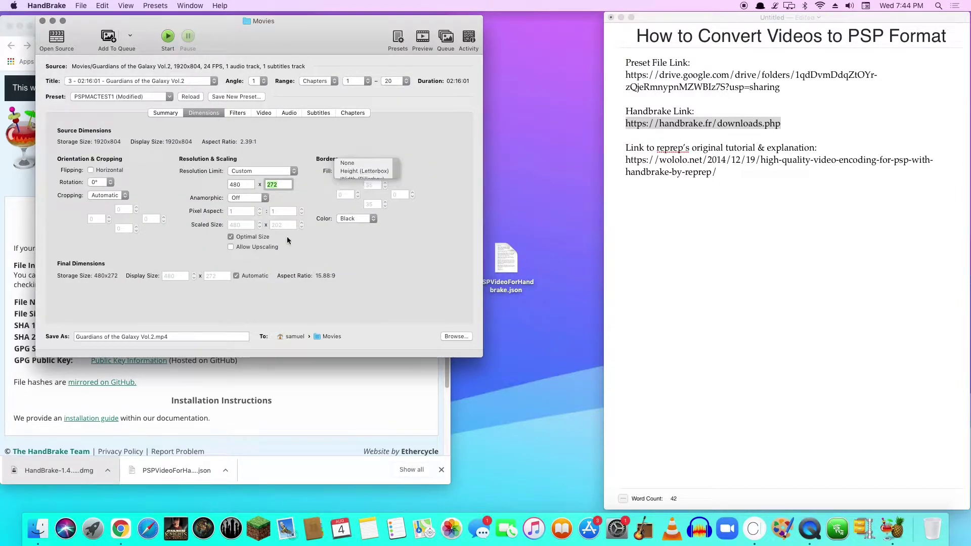
pyautogui.click(259, 275)
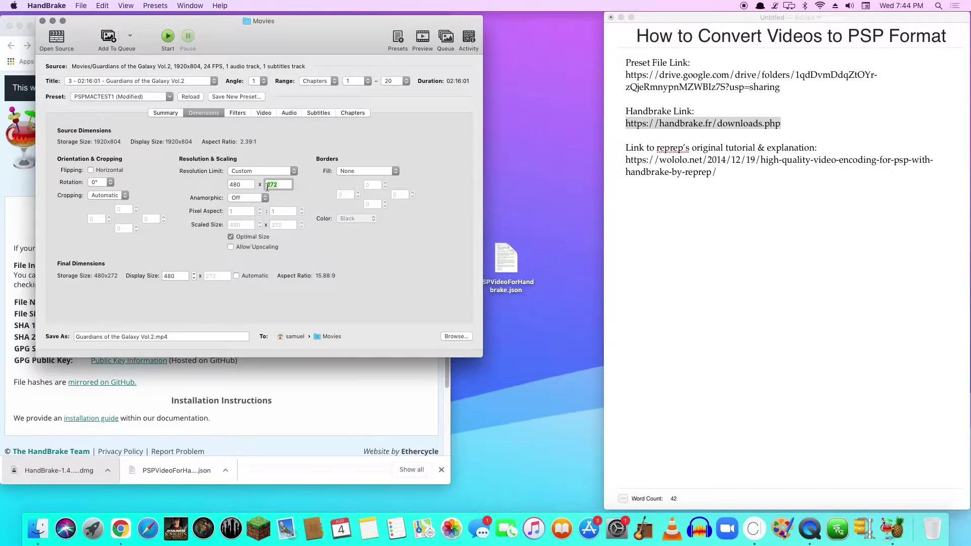
pyautogui.click(163, 112)
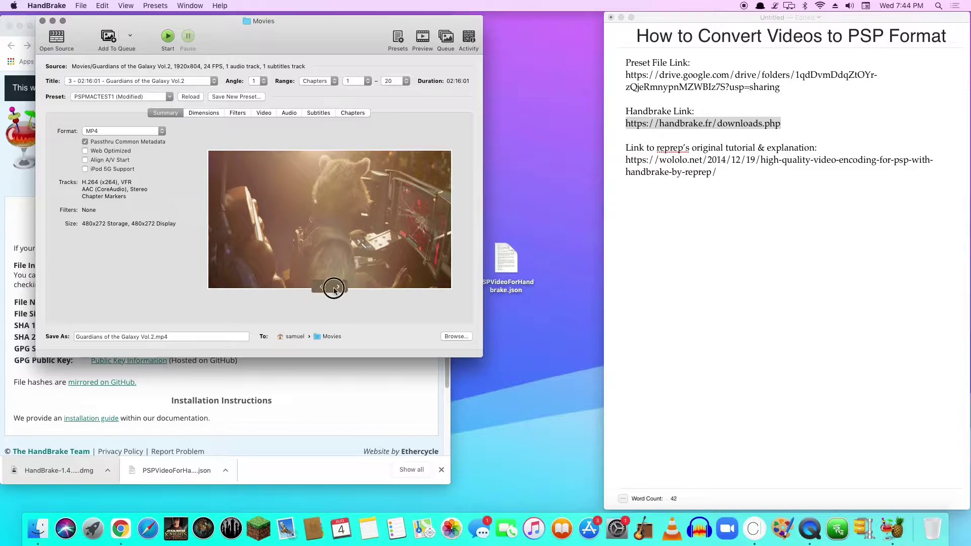
# Step through five preview frames of the movie to inspect the picture
pyautogui.click(334, 288)
pyautogui.click(335, 288)
pyautogui.click(337, 288)
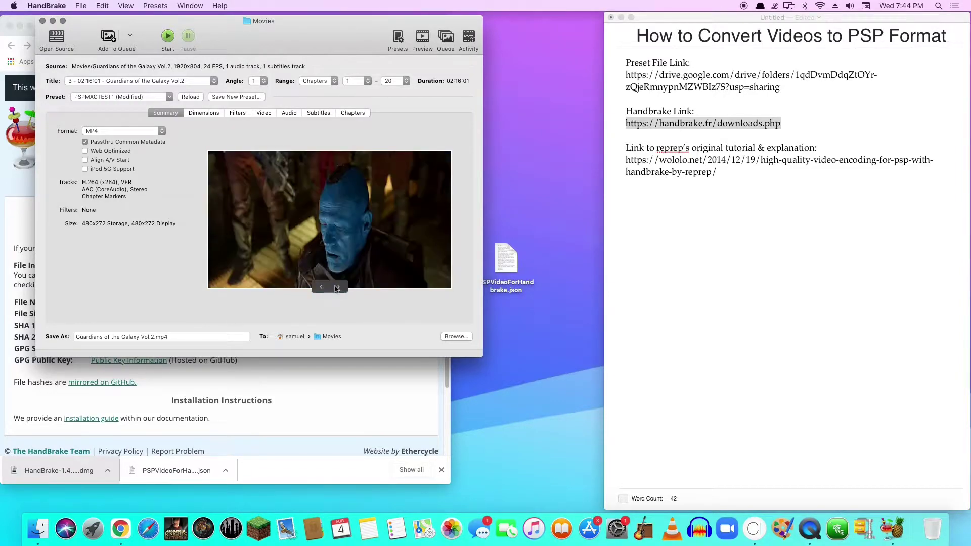
pyautogui.click(336, 288)
pyautogui.click(338, 287)
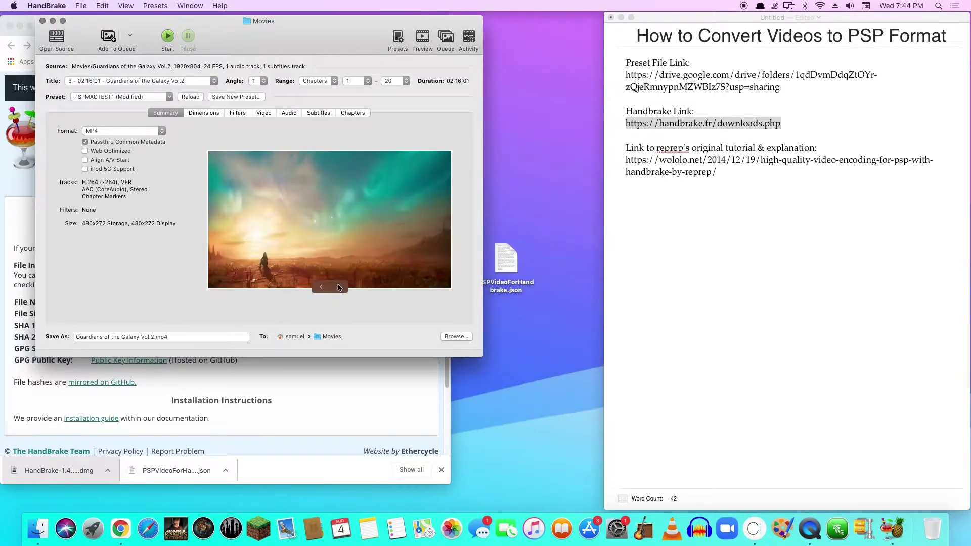
pyautogui.click(204, 114)
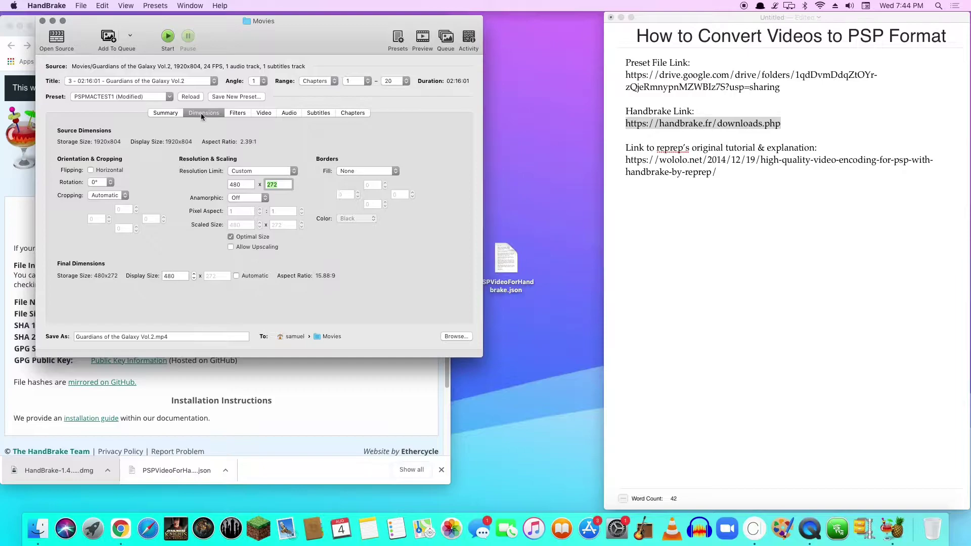
pyautogui.click(167, 114)
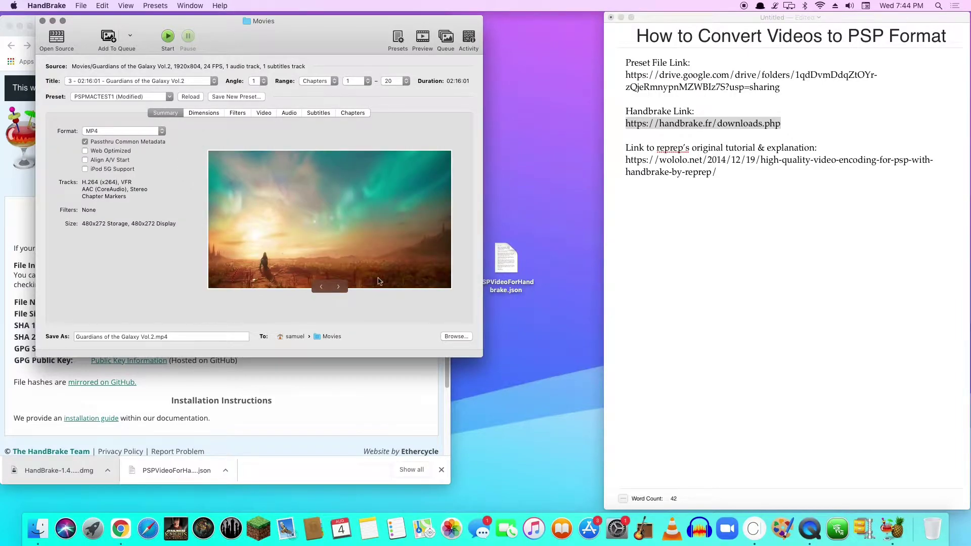
# Set Borders Fill to Width & Height and check the bordered preview
pyautogui.click(204, 112)
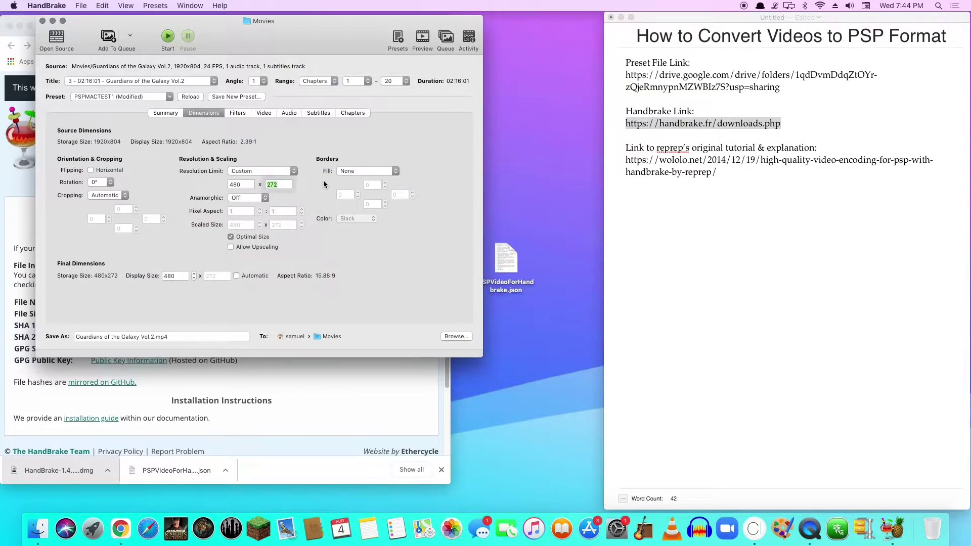
pyautogui.click(365, 171)
pyautogui.click(378, 193)
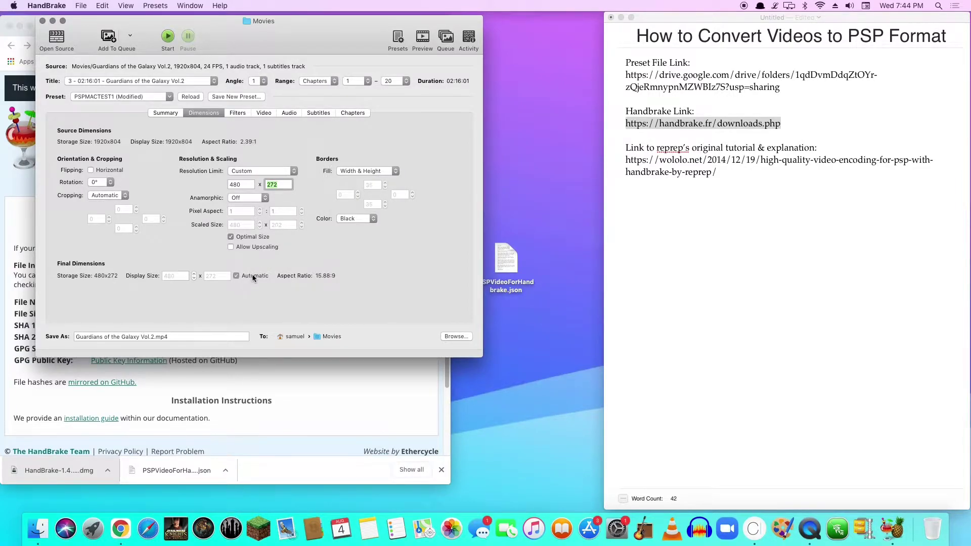
pyautogui.click(165, 112)
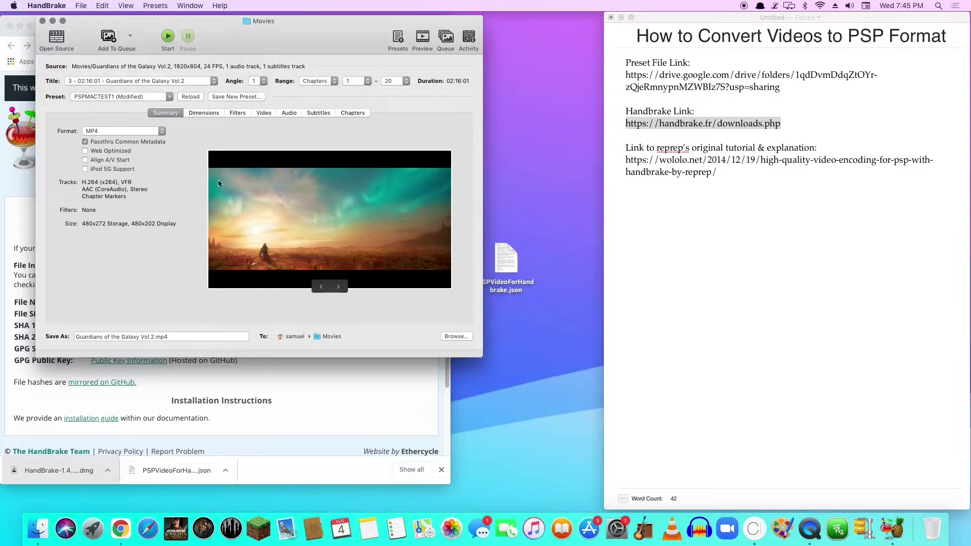
# Set Borders Fill back to None and return to the Summary preview
pyautogui.click(205, 113)
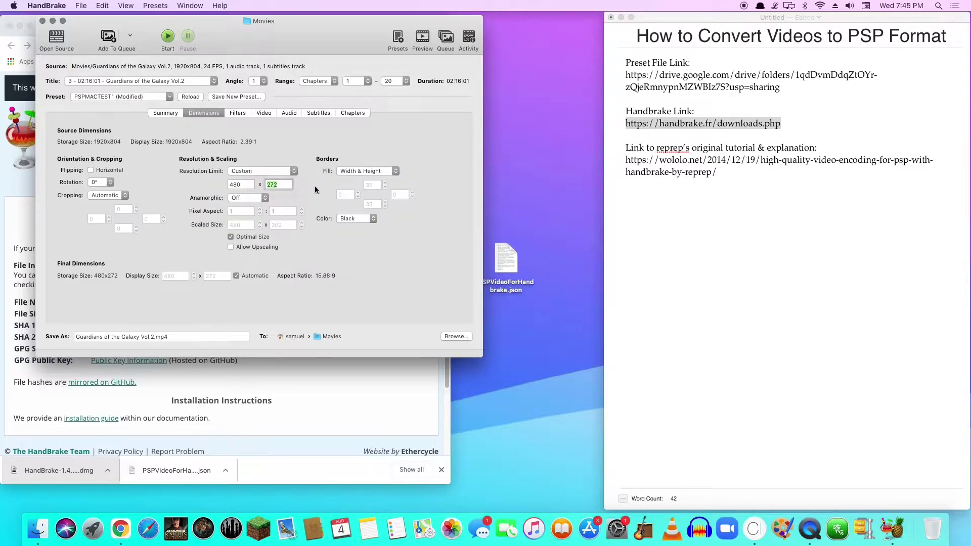
pyautogui.click(369, 172)
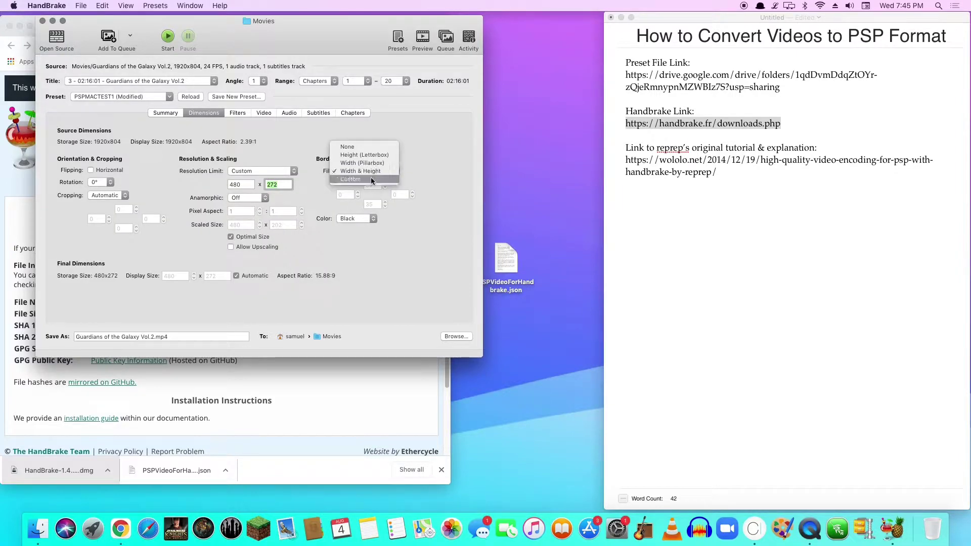
pyautogui.click(365, 146)
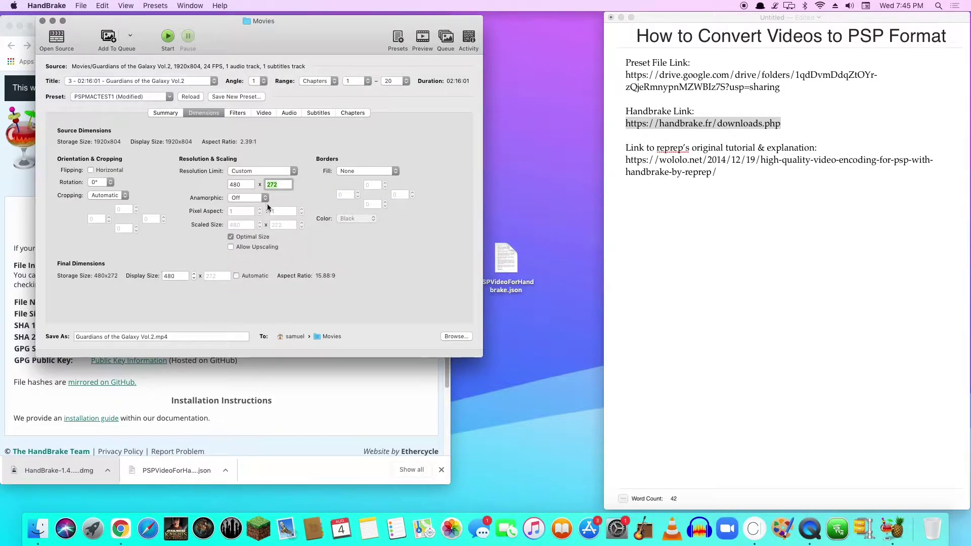
pyautogui.click(180, 114)
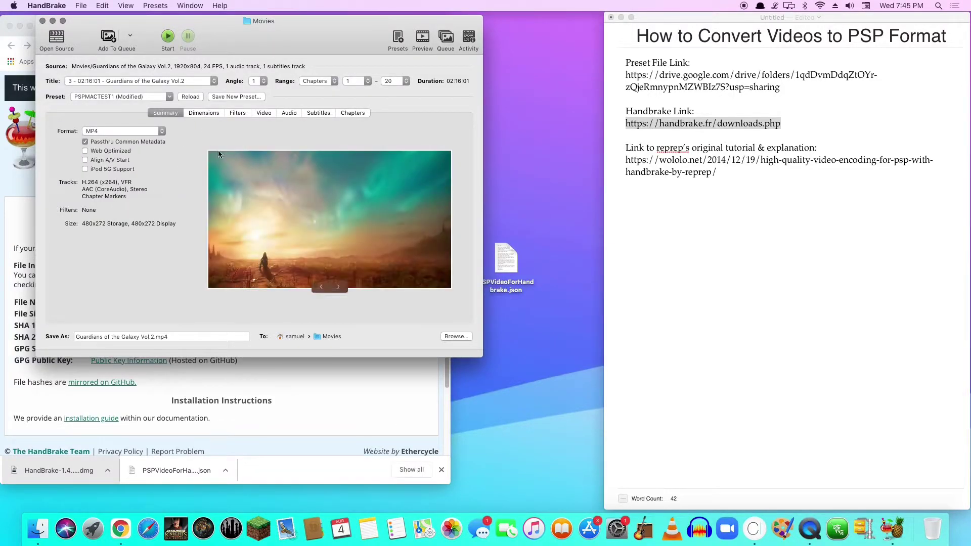
# Reapply the unmodified PSPMACTEST1 preset from My Presets
pyautogui.click(141, 97)
pyautogui.moveTo(133, 165)
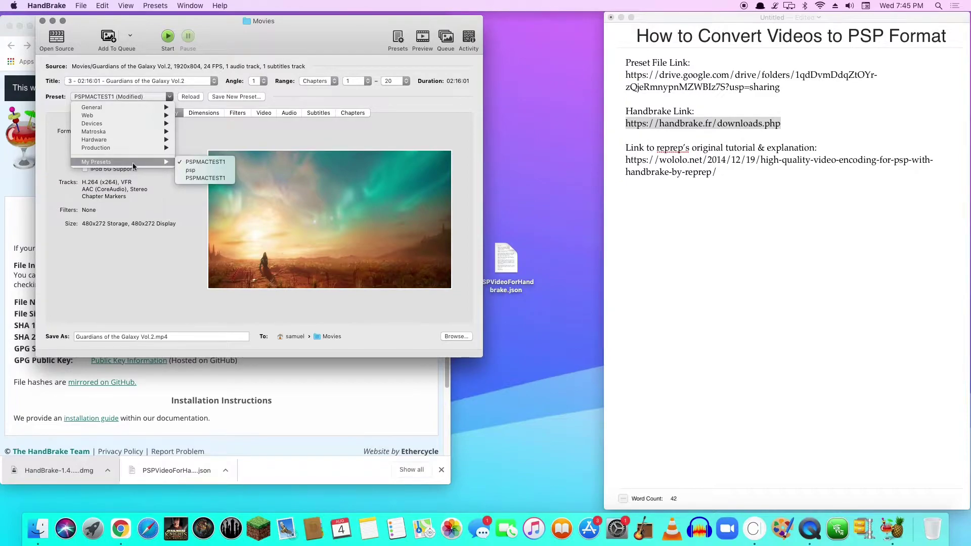
pyautogui.click(193, 162)
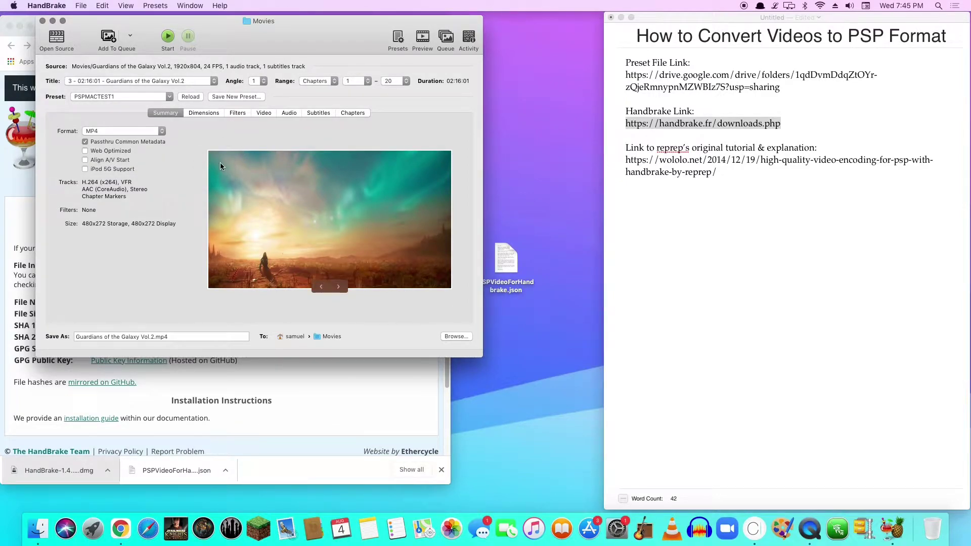
# Cancel the Add Titles picker and use Add All Titles To Queue for every source title
pyautogui.click(130, 36)
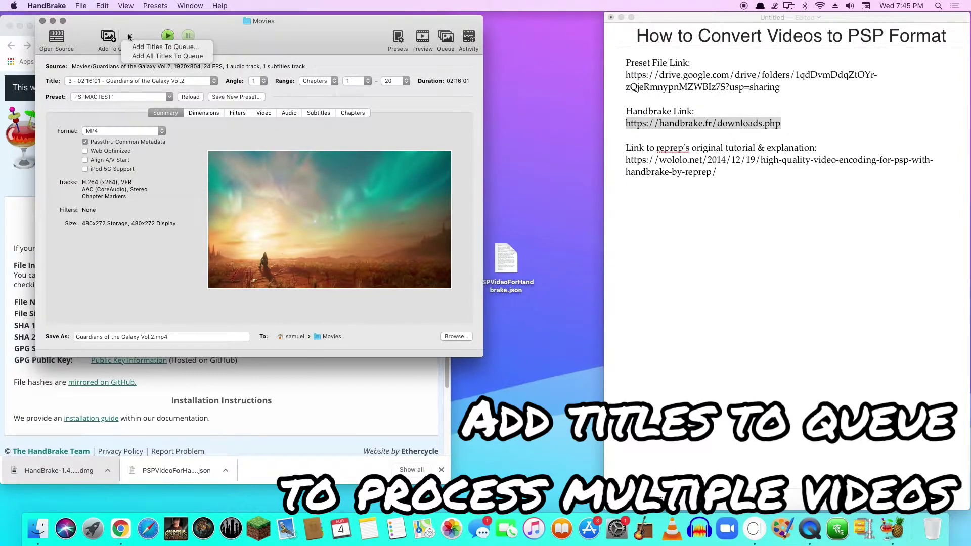
pyautogui.click(147, 47)
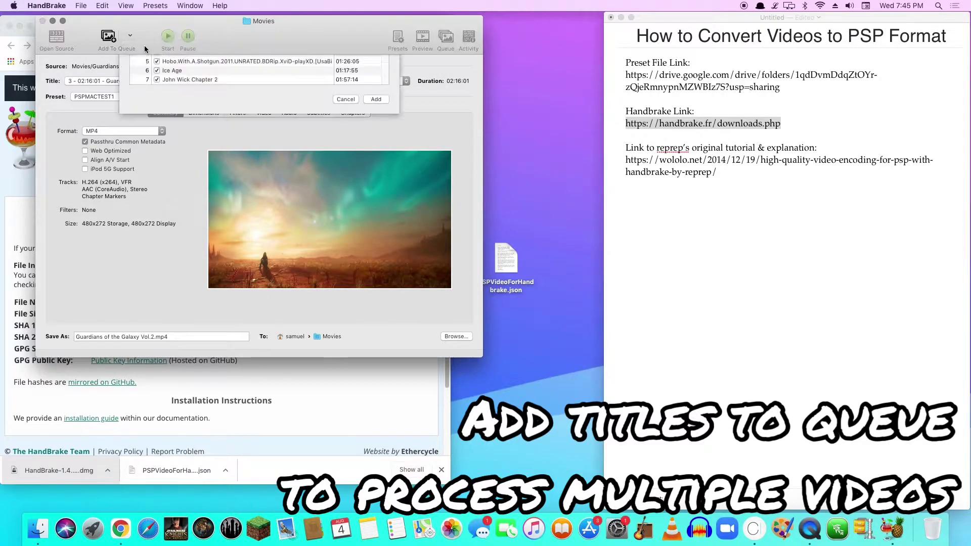
pyautogui.click(156, 93)
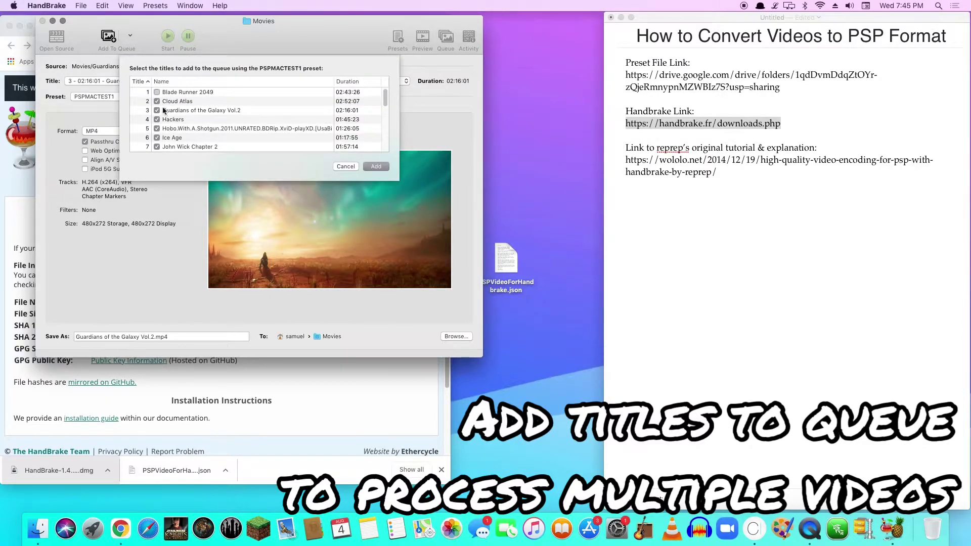
pyautogui.click(157, 101)
pyautogui.click(157, 110)
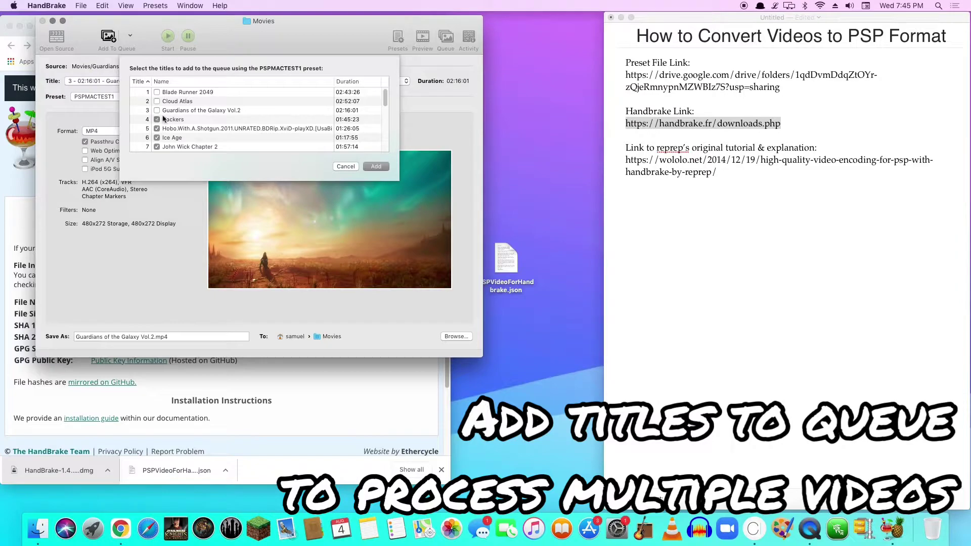
pyautogui.click(342, 167)
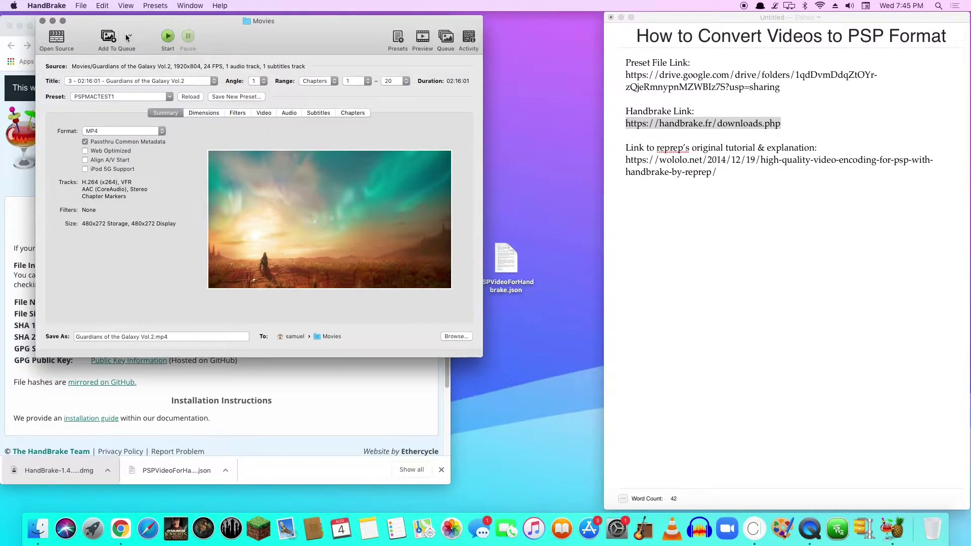
pyautogui.click(129, 36)
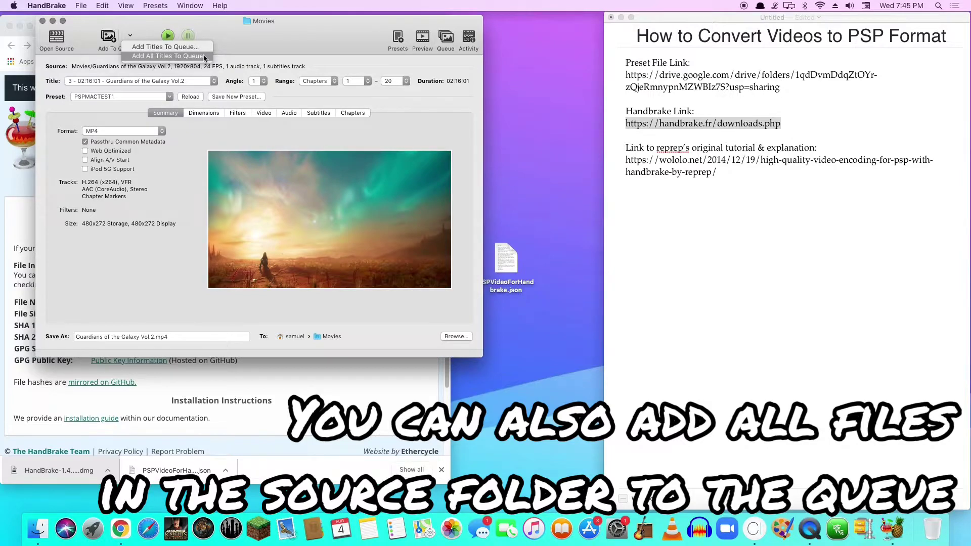
pyautogui.click(203, 56)
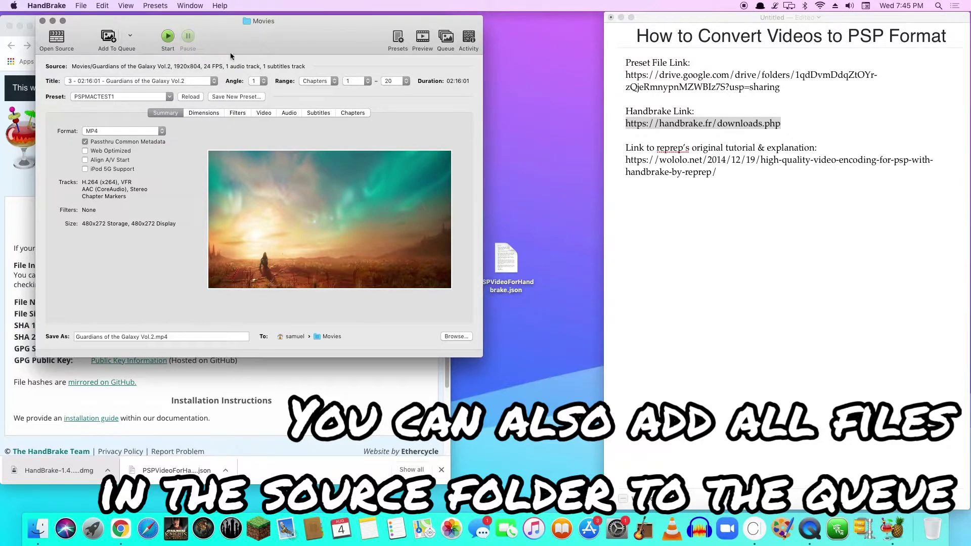
# Switch the source title to 25 - Thor Ragnarok and decline overwriting its existing output file
pyautogui.click(189, 79)
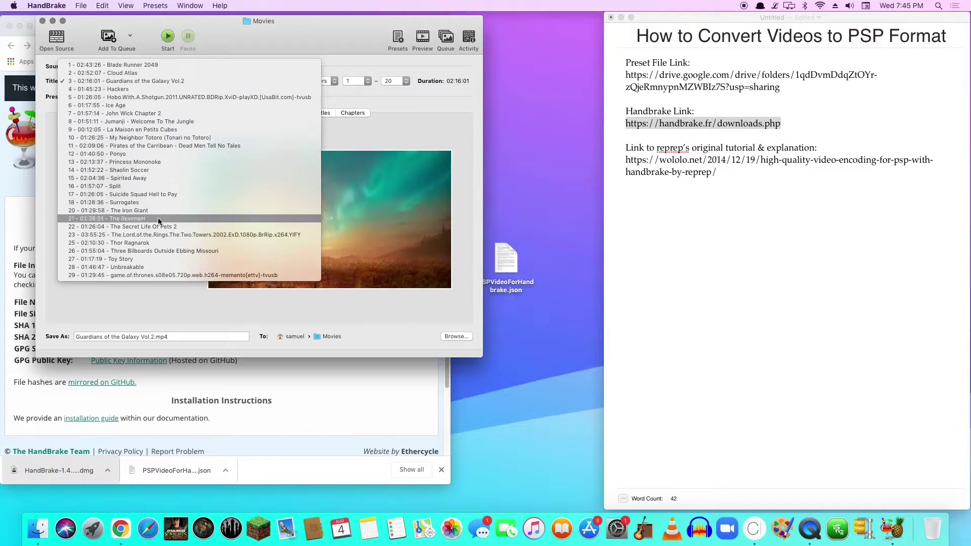
pyautogui.click(149, 242)
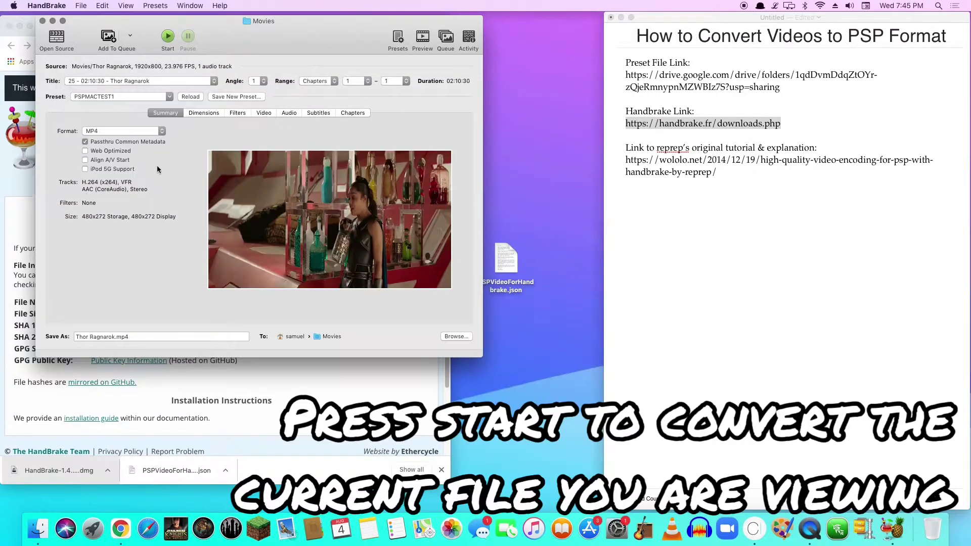
pyautogui.click(167, 38)
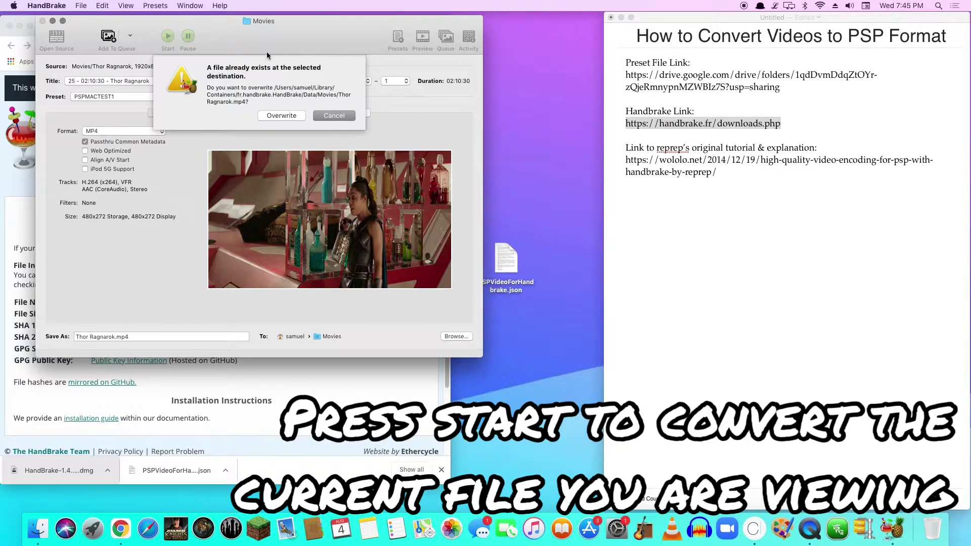
pyautogui.click(333, 116)
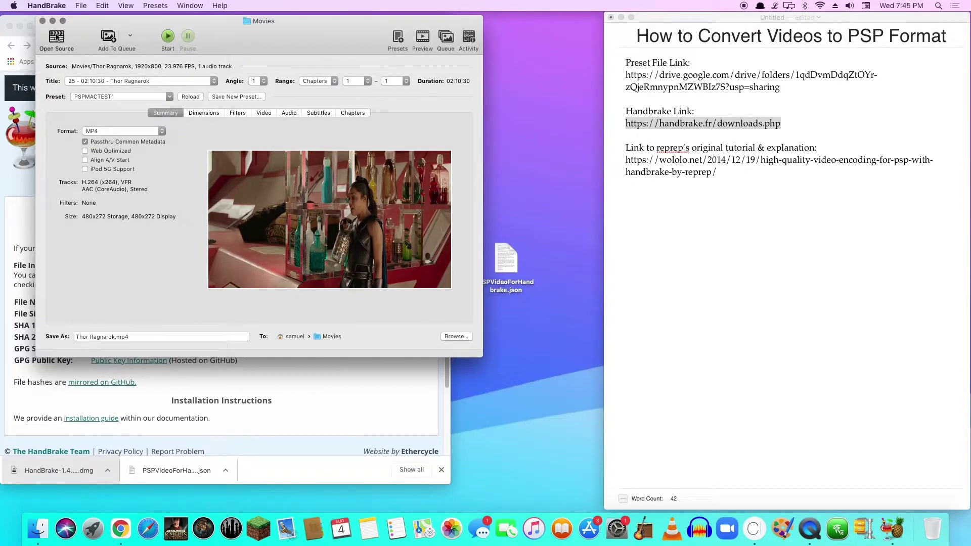
# Load test02.m4v from the Desktop as the new source, a 1:13 clip
pyautogui.click(56, 38)
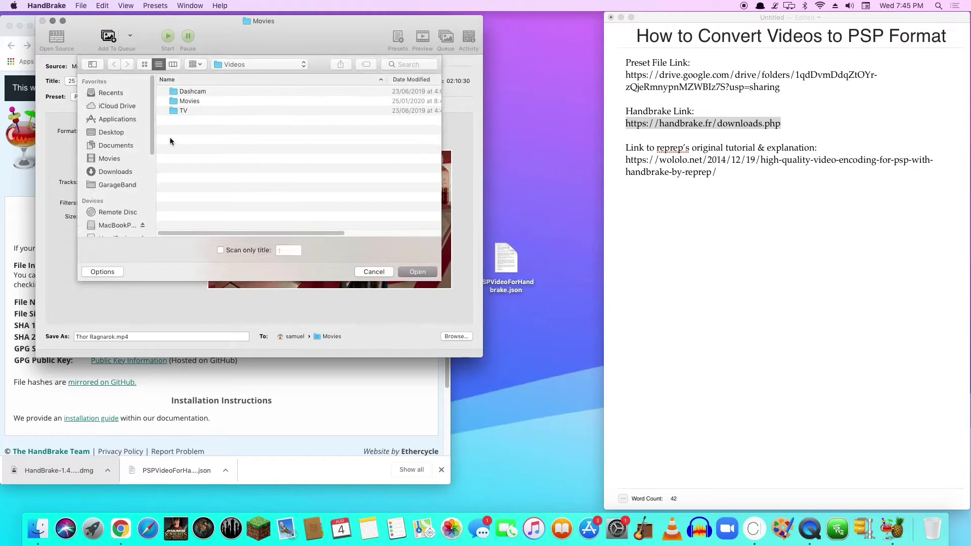
pyautogui.click(113, 133)
pyautogui.scroll(-5, 223, 151)
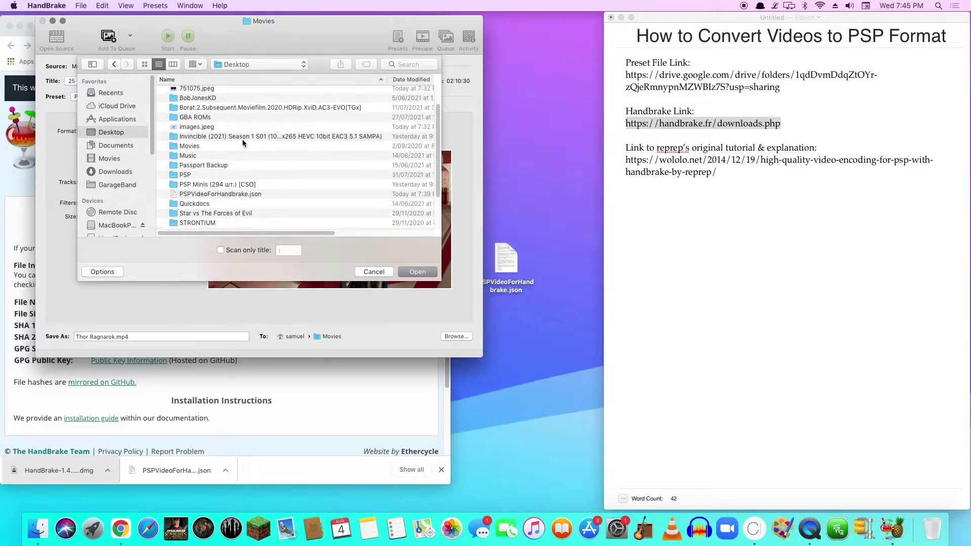
pyautogui.click(223, 176)
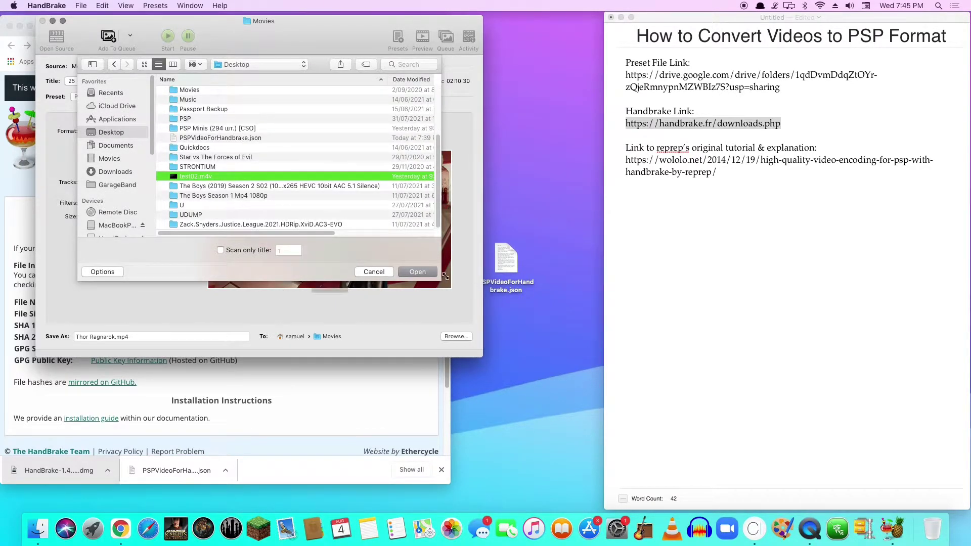
pyautogui.click(423, 273)
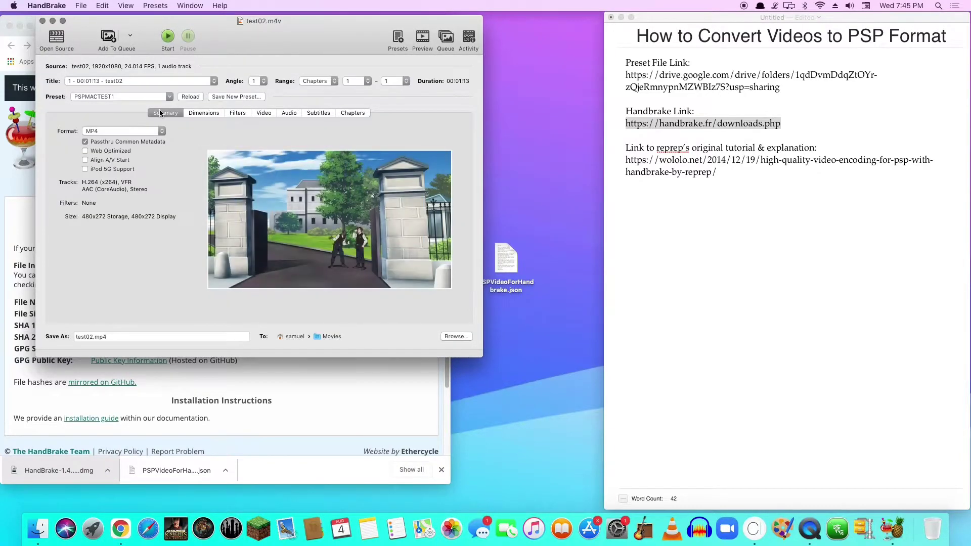
# Replace test02 in the Save As name with testforyt
pyautogui.click(93, 337)
pyautogui.doubleClick(81, 337)
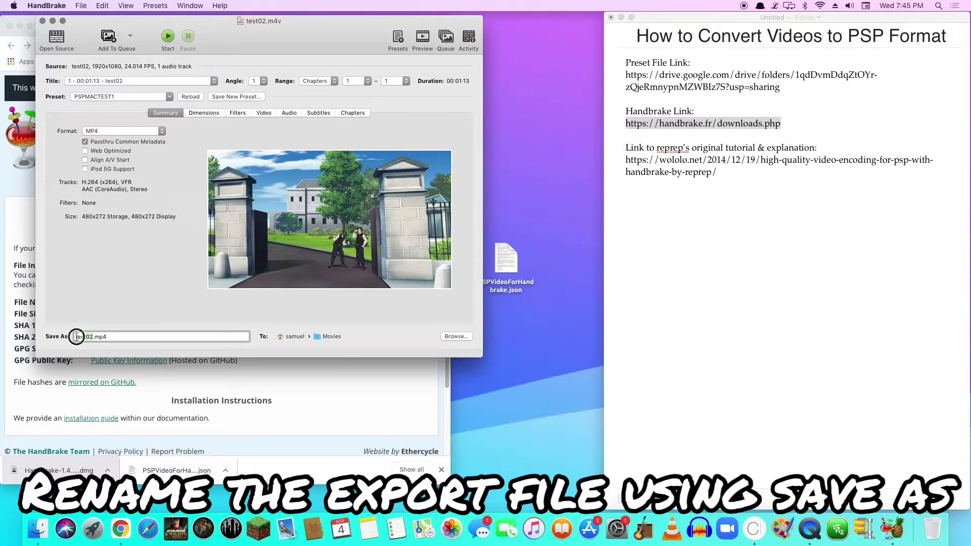
pyautogui.write('testt')
pyautogui.write('or')
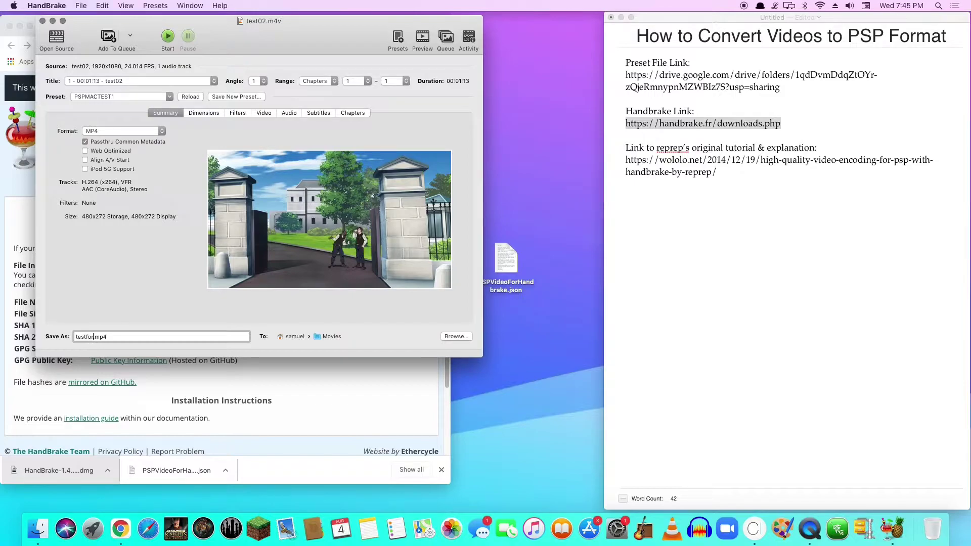
pyautogui.write('yt')
# Open the destination folder chooser and cancel it, keeping Movies as the save folder
pyautogui.click(456, 337)
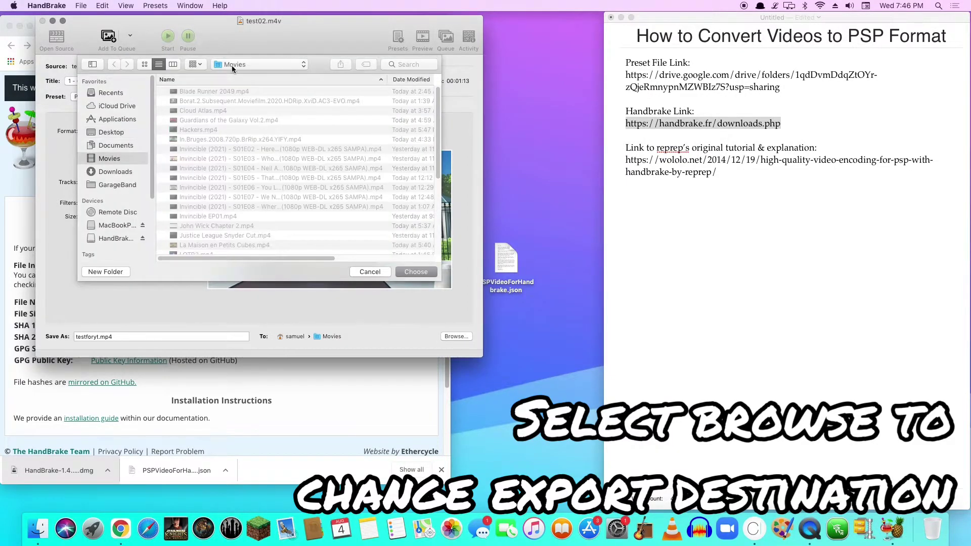
pyautogui.scroll(-1, 275, 194)
pyautogui.scroll(1, 288, 188)
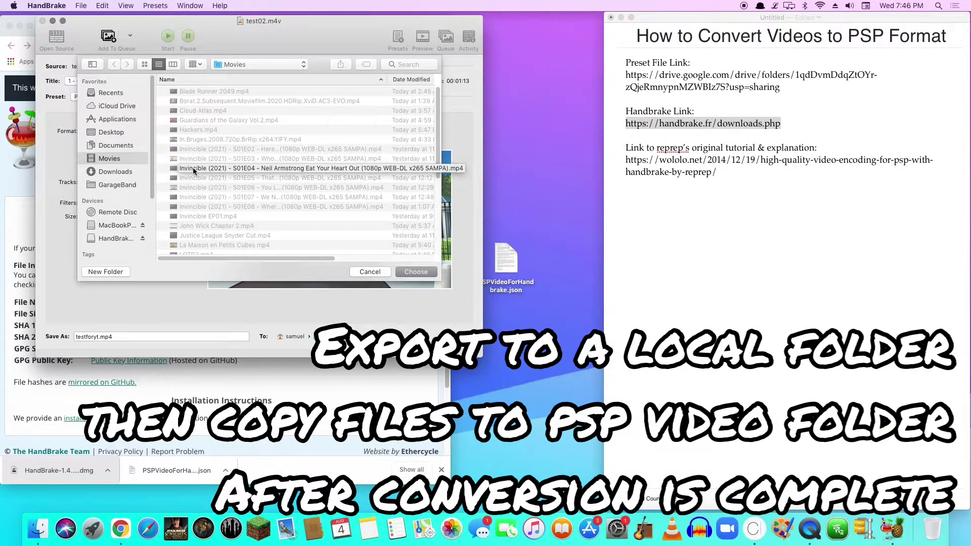
pyautogui.click(379, 274)
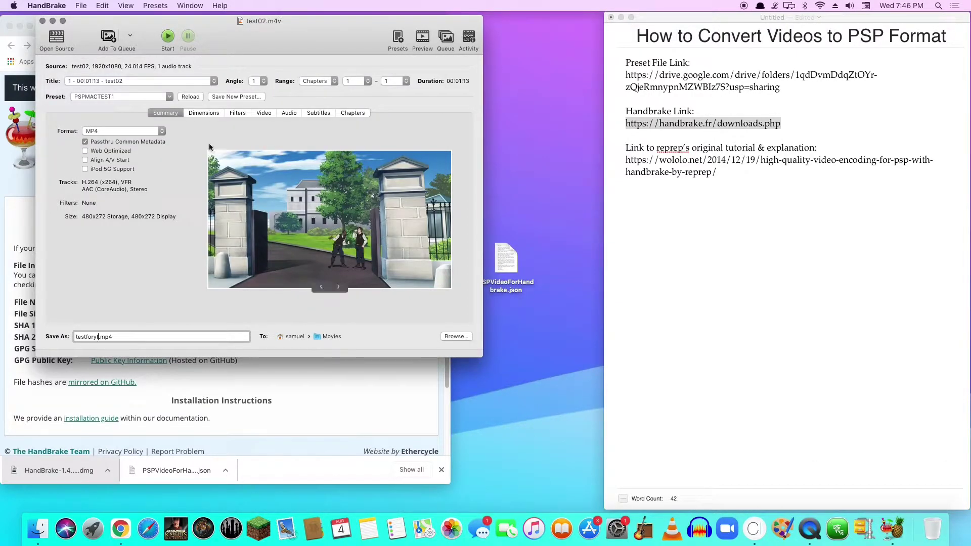
# Begin encoding test02 to testforyt.mp4 and check the Filters settings, all off
pyautogui.click(168, 36)
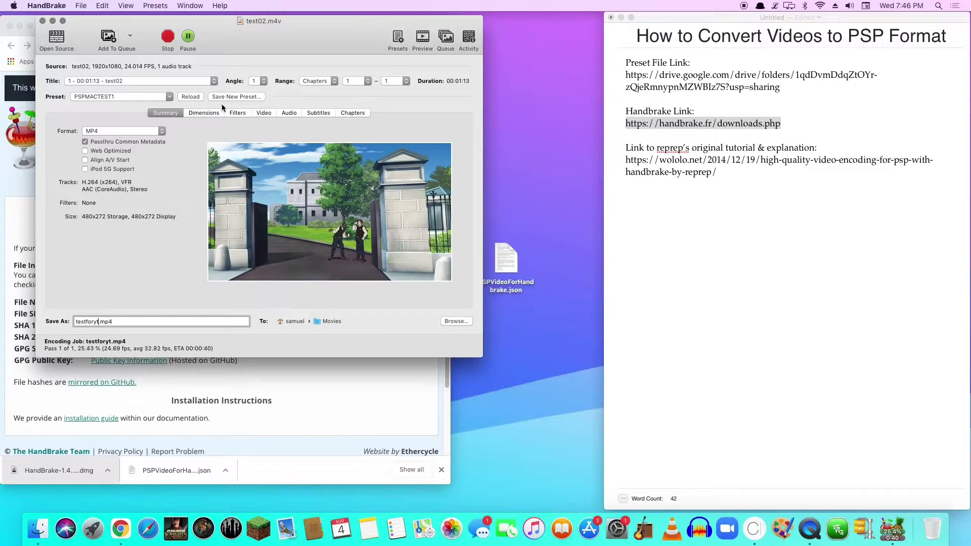
pyautogui.click(237, 113)
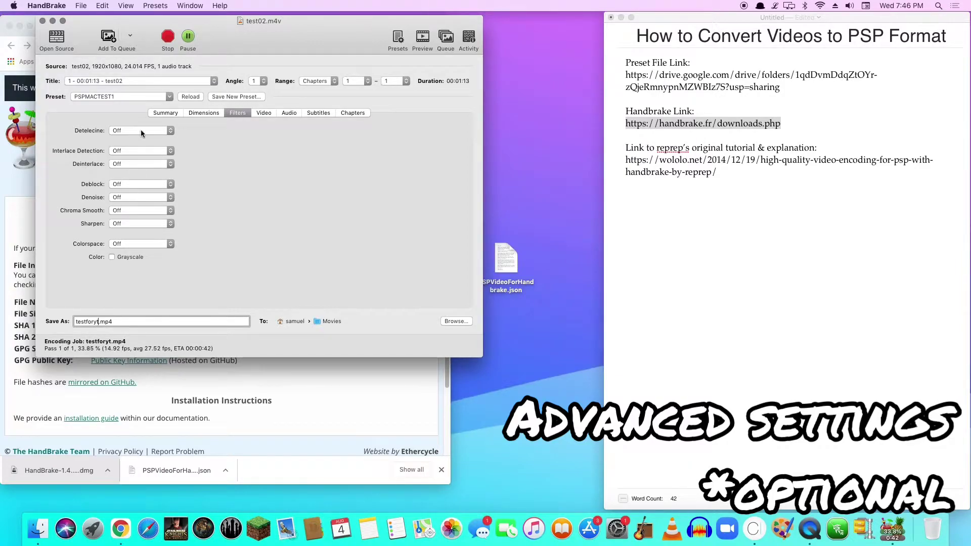
# Check the Video, Audio, Subtitles (track None) and Chapters settings, then return to Summary
pyautogui.click(265, 113)
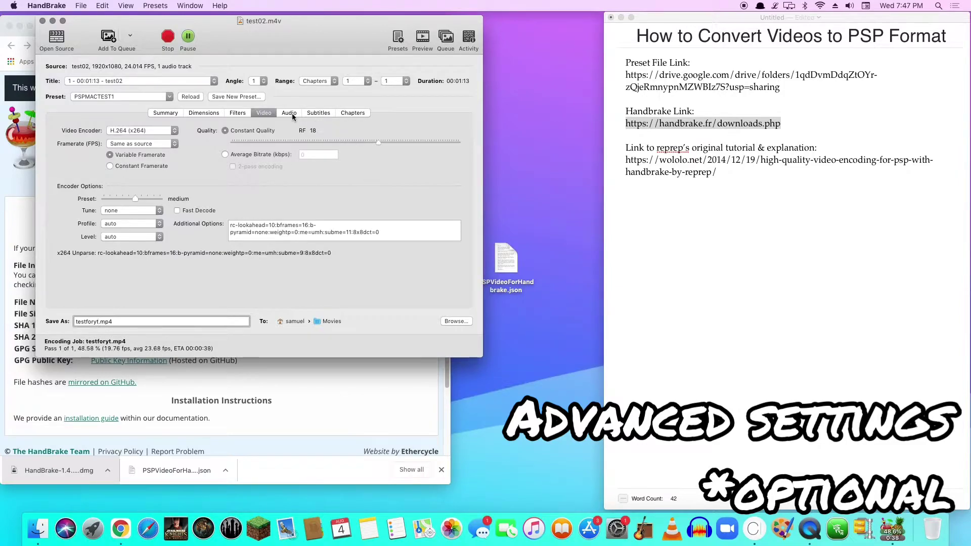
pyautogui.click(292, 113)
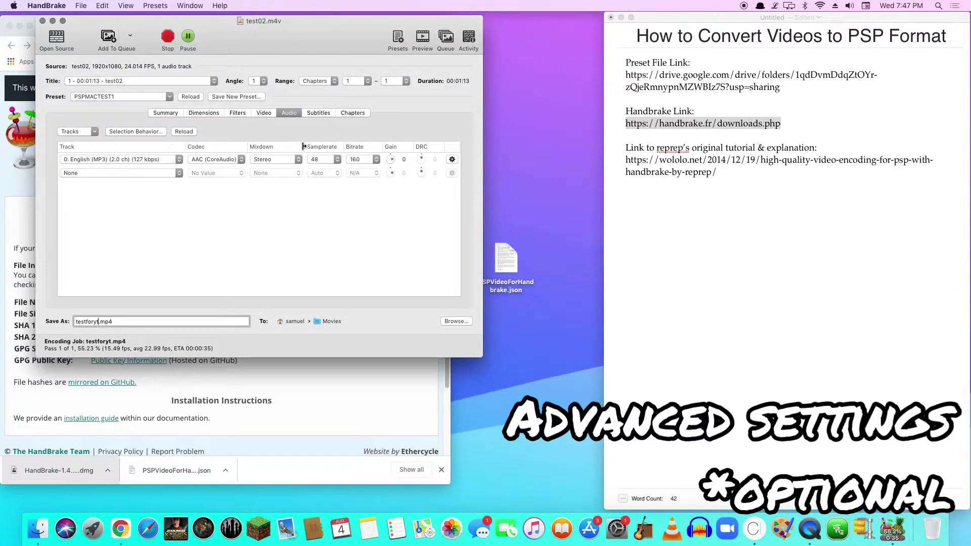
pyautogui.click(317, 112)
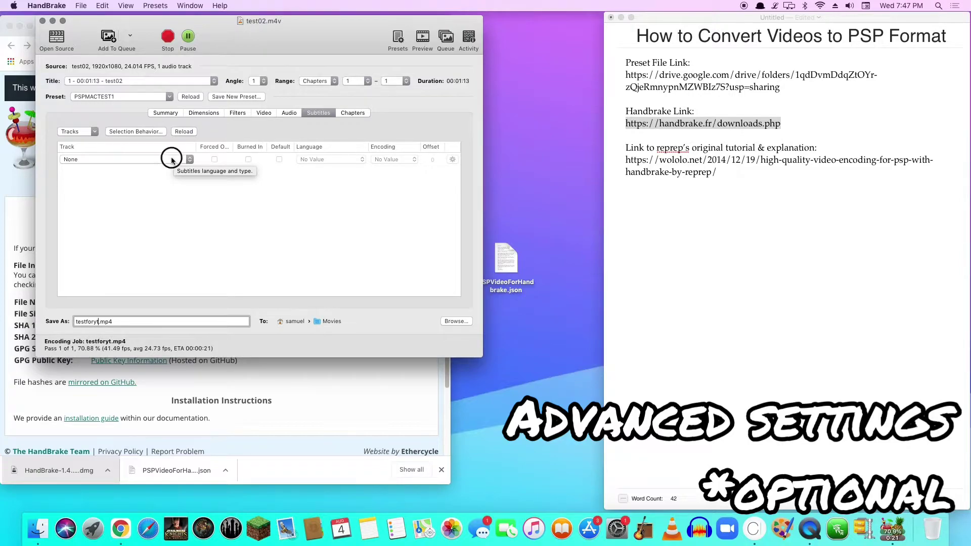
pyautogui.click(172, 159)
pyautogui.click(230, 171)
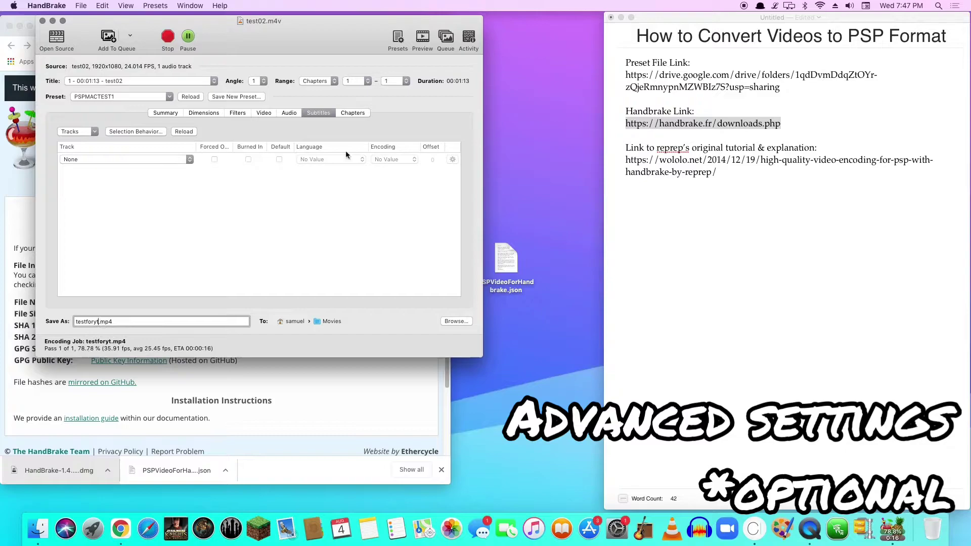
pyautogui.click(338, 223)
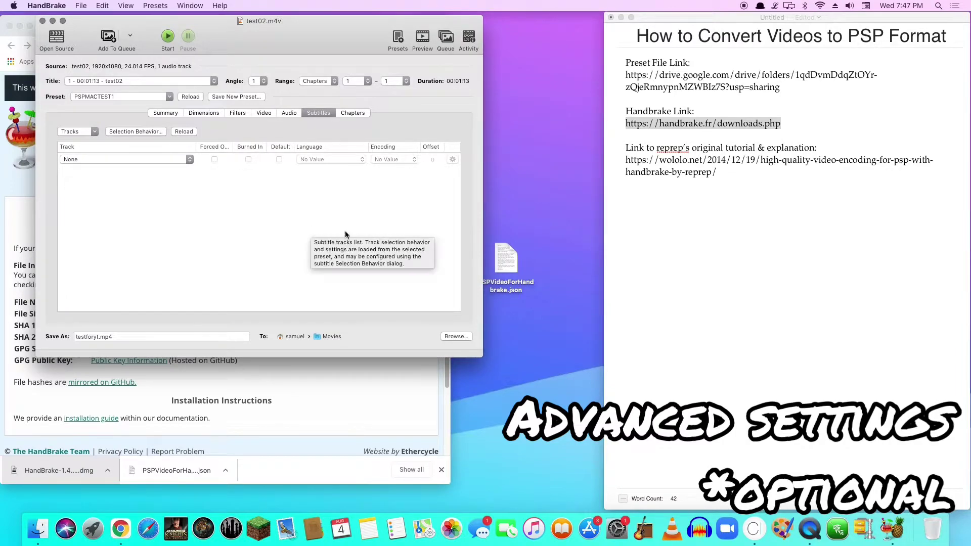
pyautogui.click(355, 113)
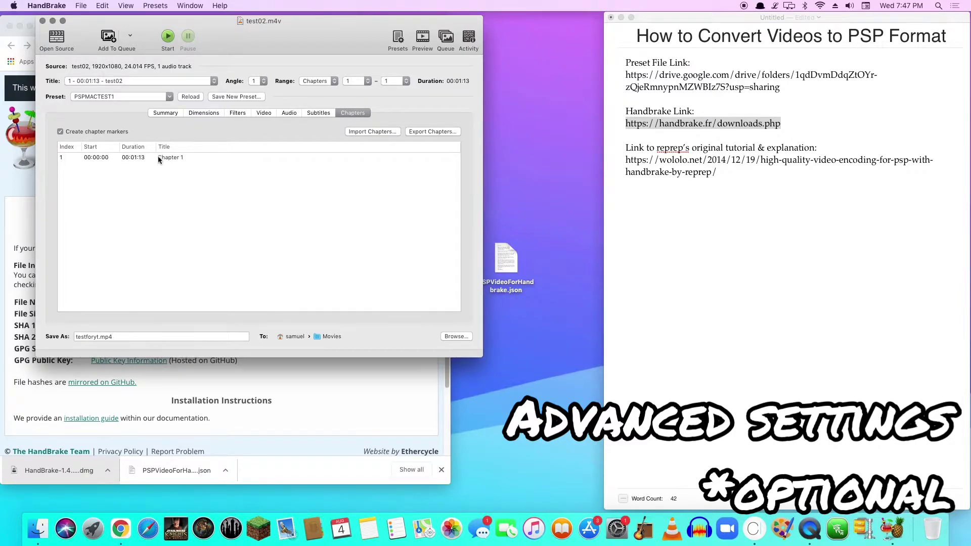
pyautogui.click(165, 113)
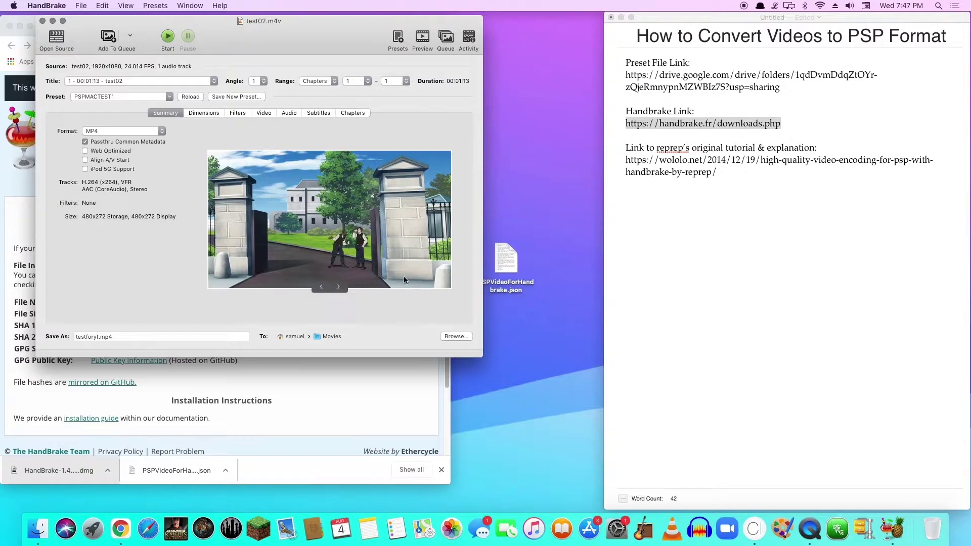
pyautogui.click(318, 338)
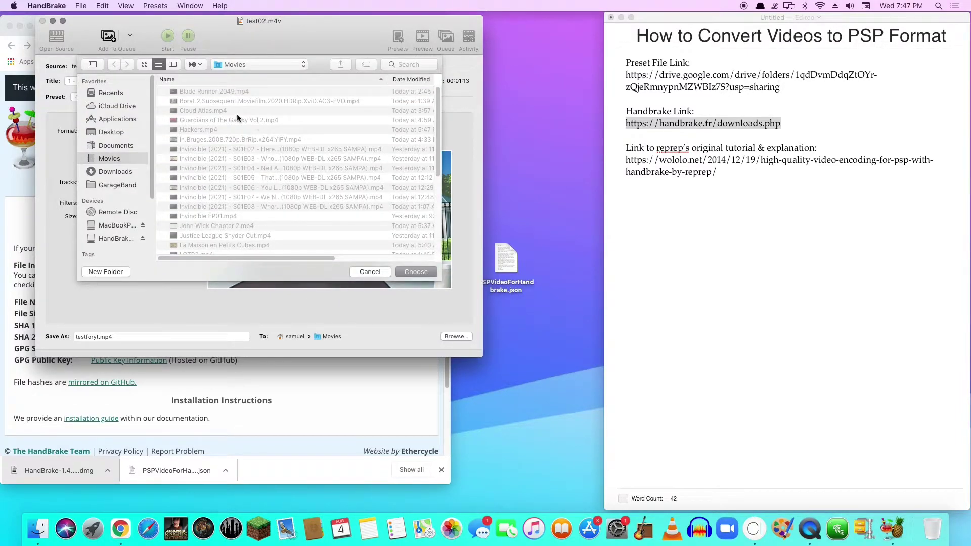
pyautogui.scroll(-5, 236, 114)
pyautogui.scroll(-3, 207, 251)
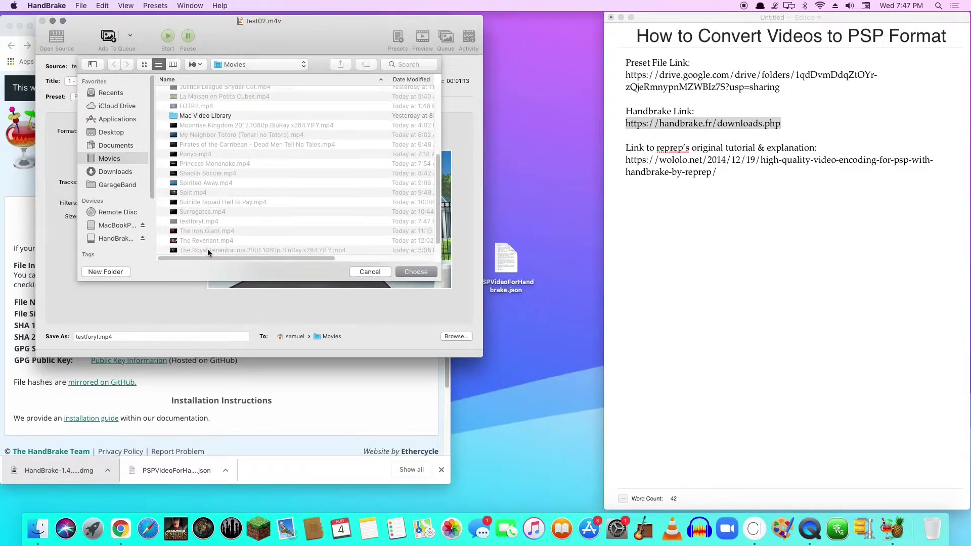
pyautogui.scroll(5, 208, 247)
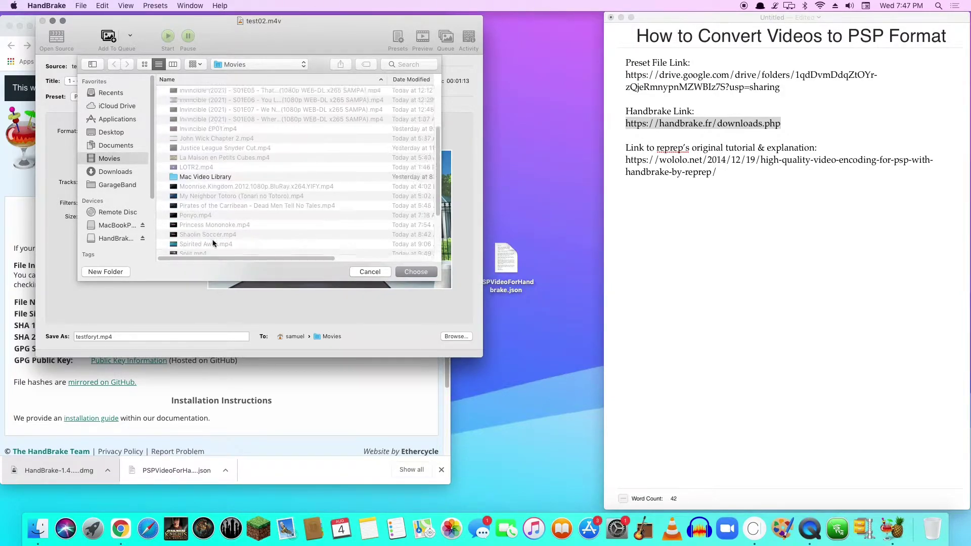
pyautogui.click(364, 272)
# Open the Movies folder in Finder and locate the exported files
pyautogui.click(43, 526)
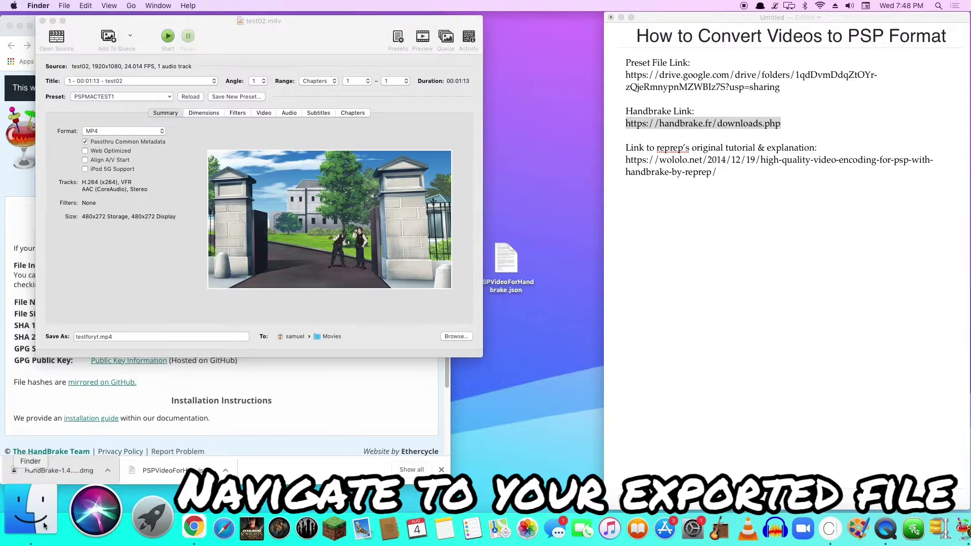
pyautogui.click(587, 241)
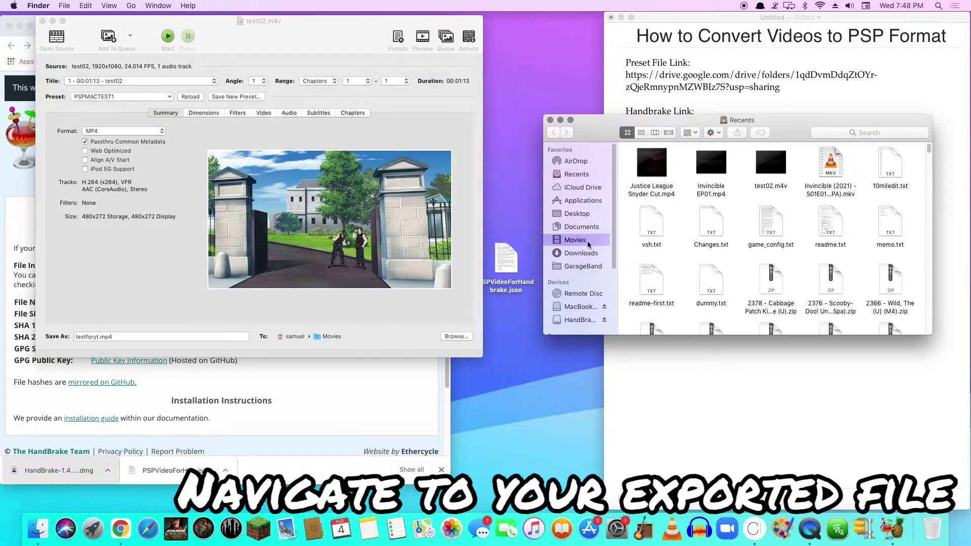
pyautogui.moveTo(602, 133); pyautogui.dragTo(406, 148)
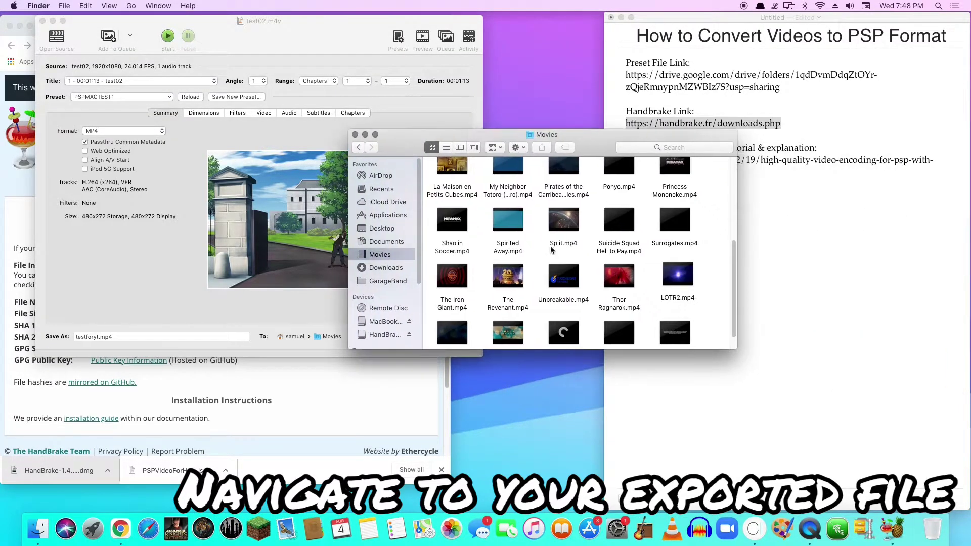
pyautogui.scroll(6, 562, 250)
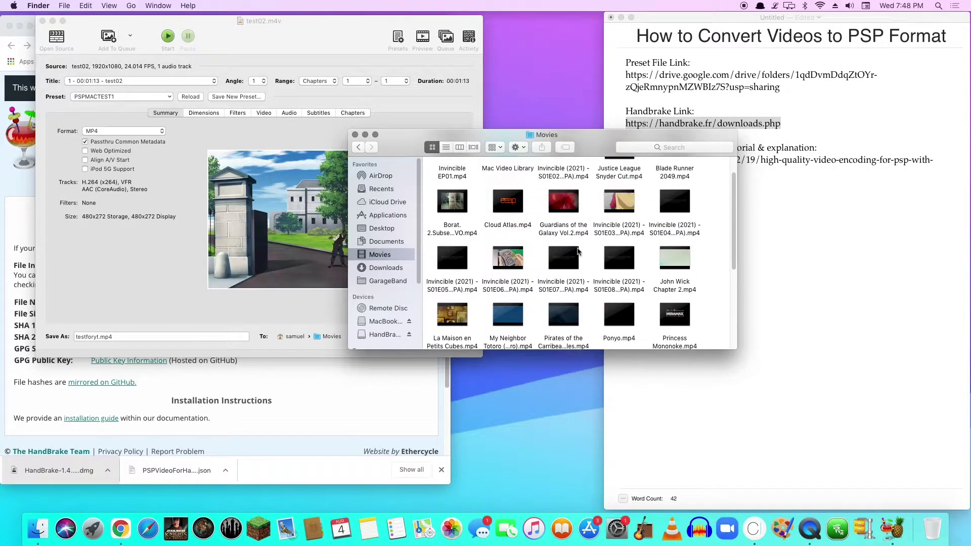
pyautogui.scroll(2, 578, 252)
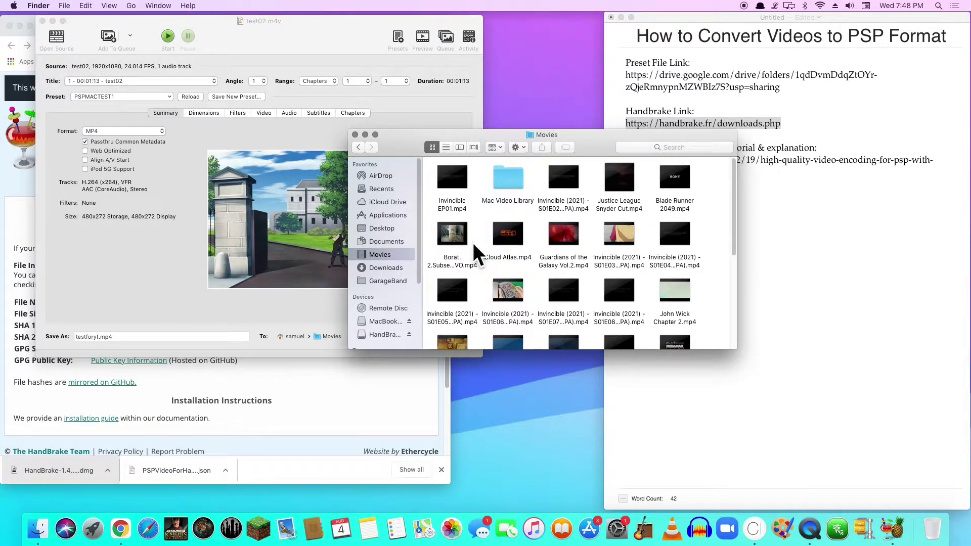
pyautogui.scroll(-1, 600, 235)
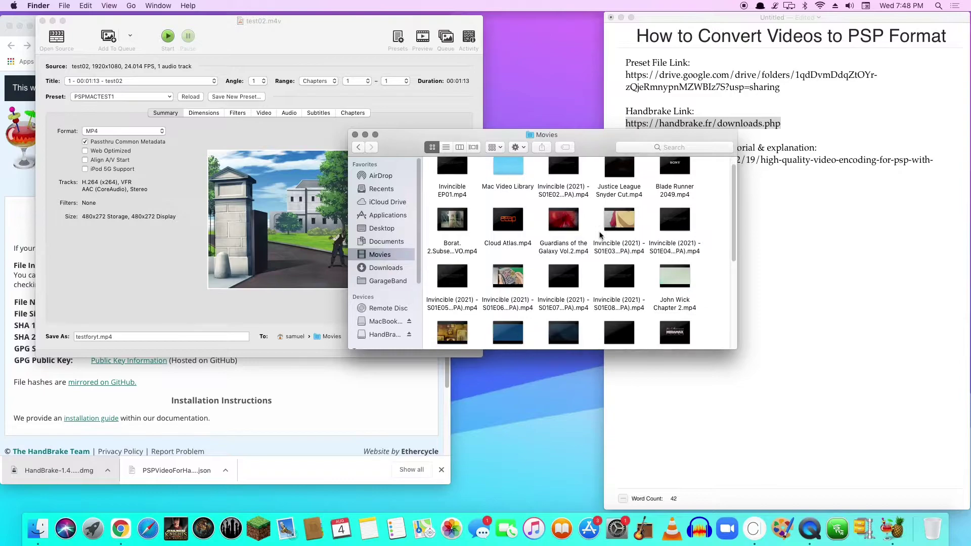
pyautogui.scroll(-8, 601, 235)
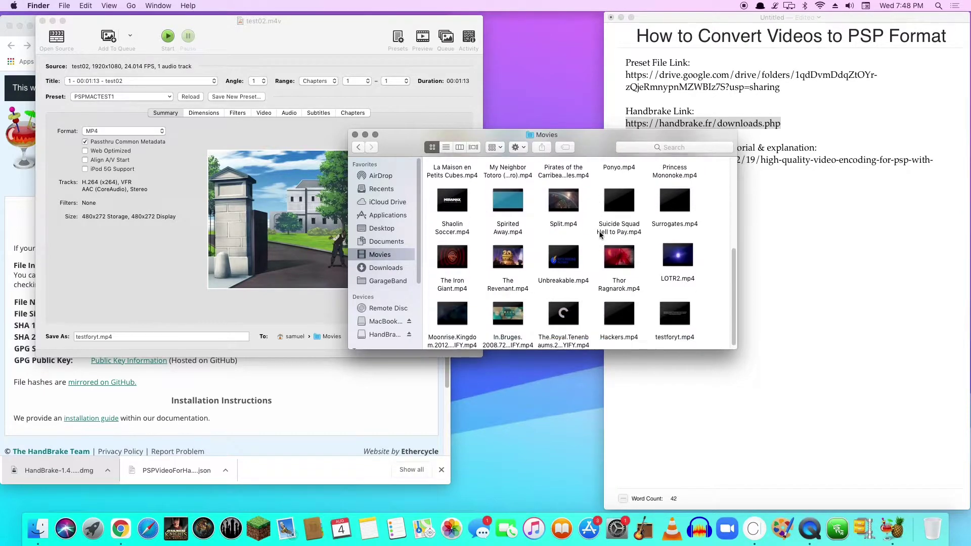
# Quick Look testforyt.mp4 and skip ahead to about 29 then 48 seconds
pyautogui.click(675, 311)
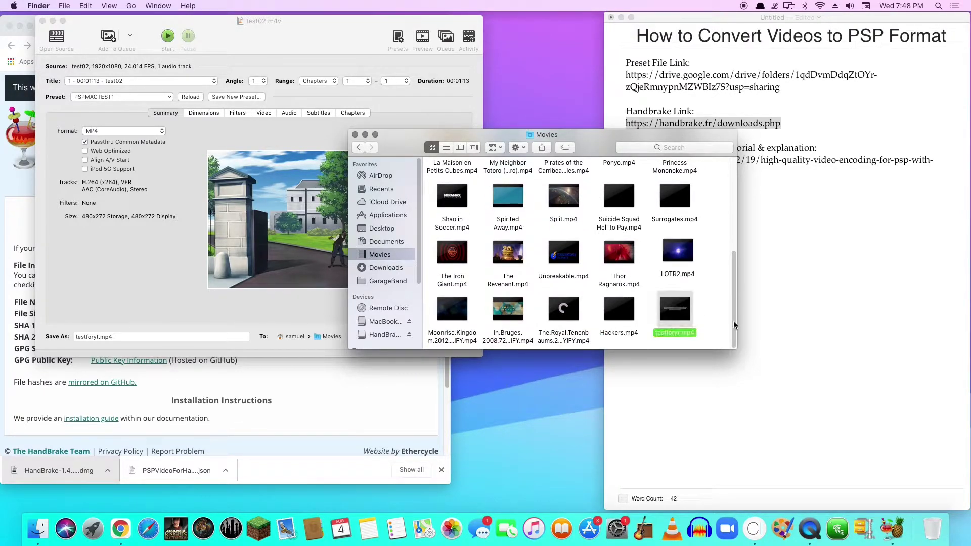
pyautogui.press('space')
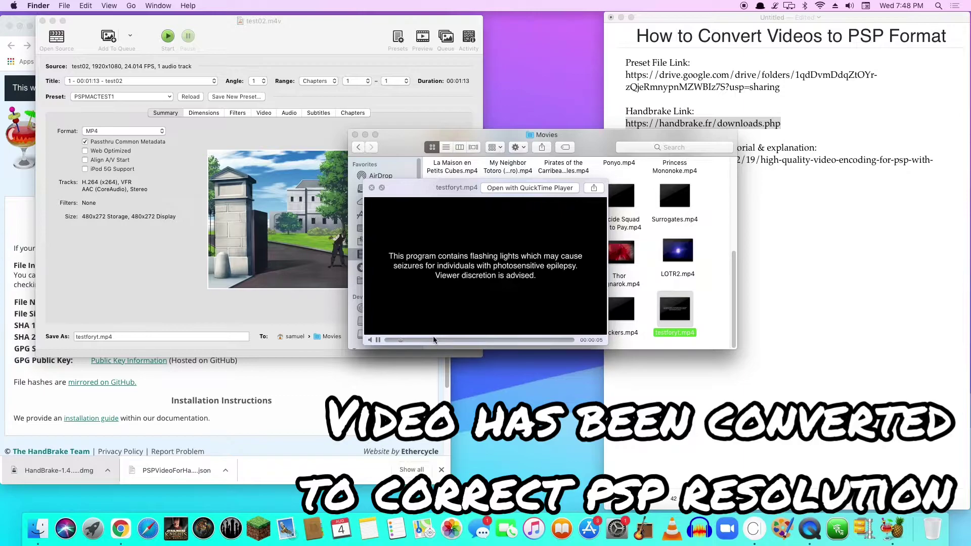
pyautogui.click(460, 340)
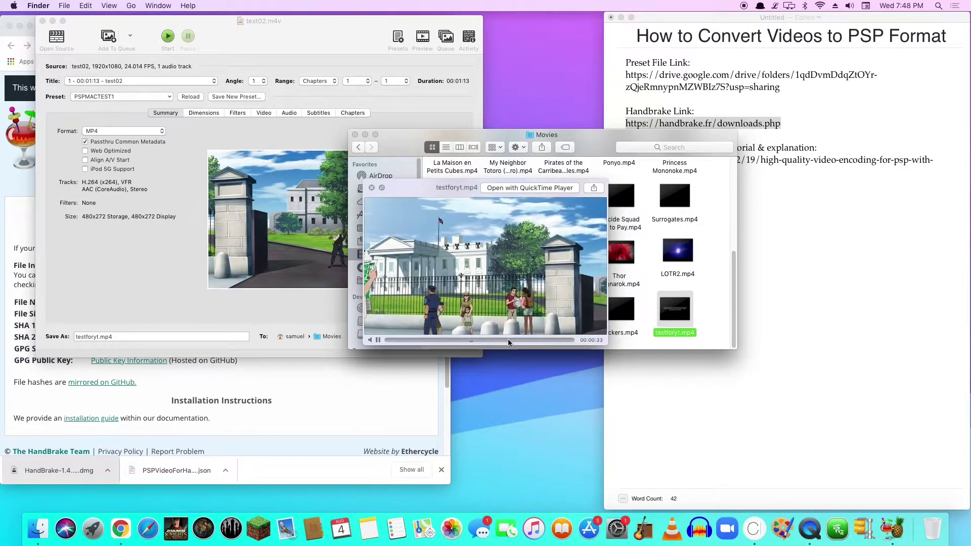
pyautogui.click(508, 340)
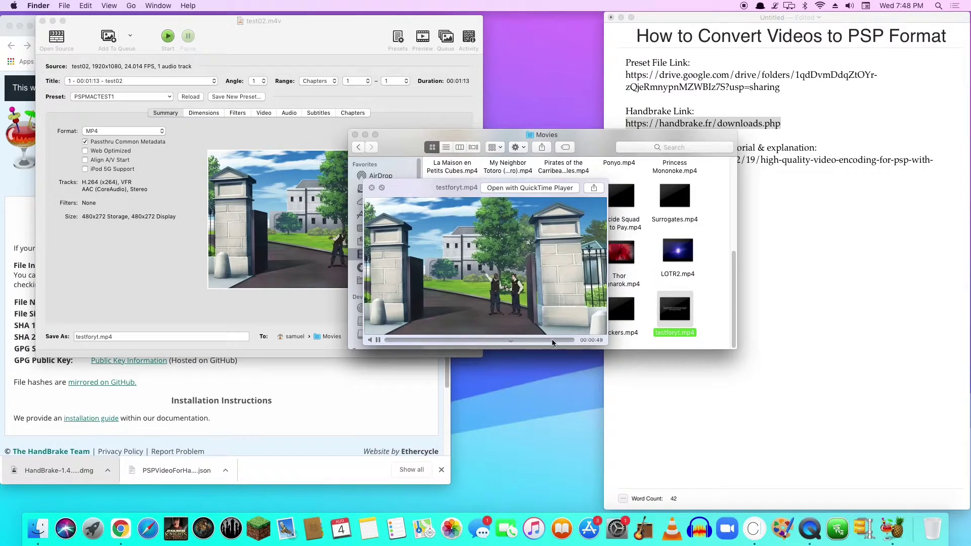
pyautogui.press('space')
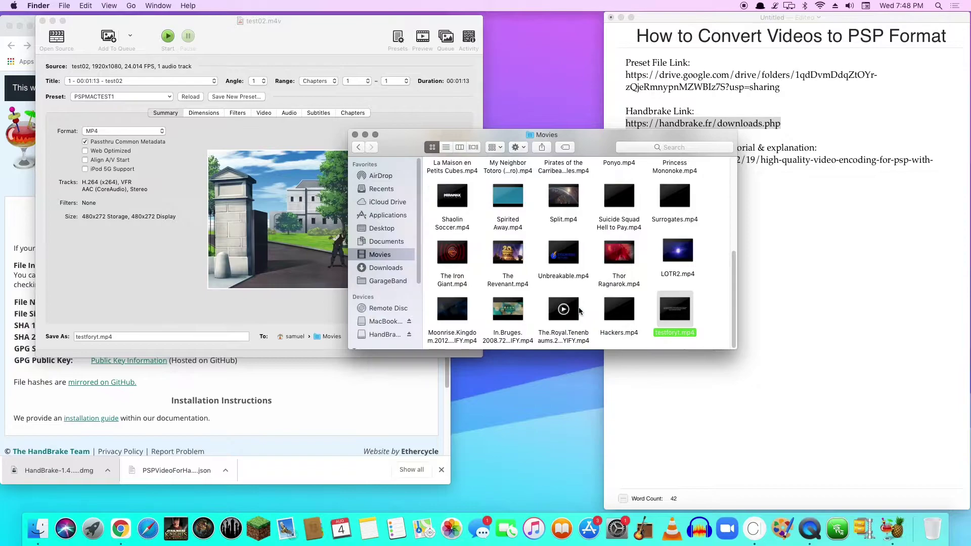
pyautogui.press('Left')
pyautogui.press('Up')
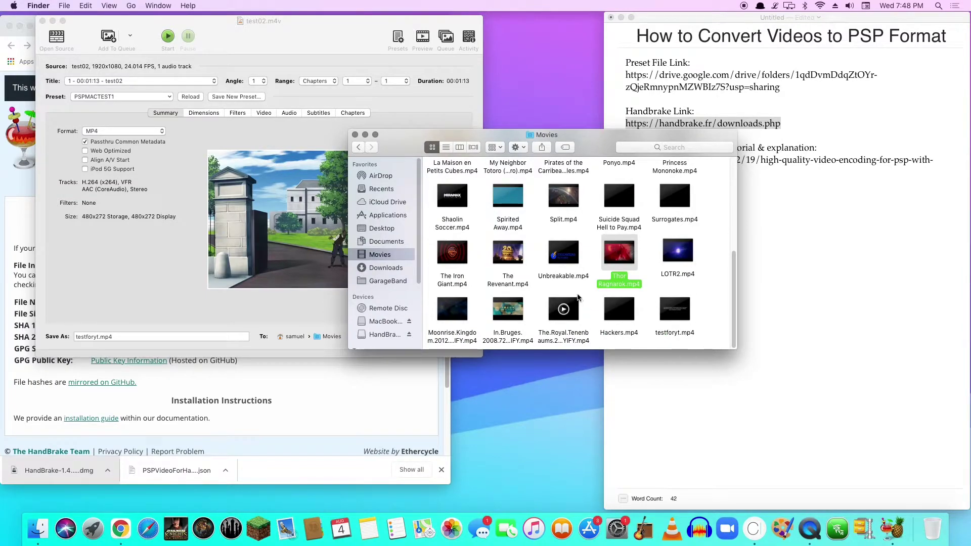
pyautogui.press('space')
pyautogui.click(466, 339)
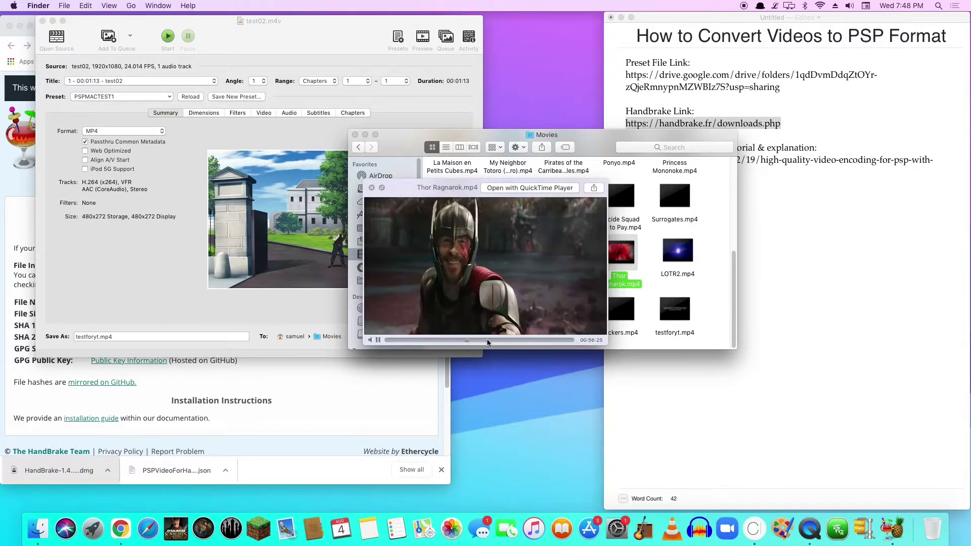
pyautogui.click(501, 341)
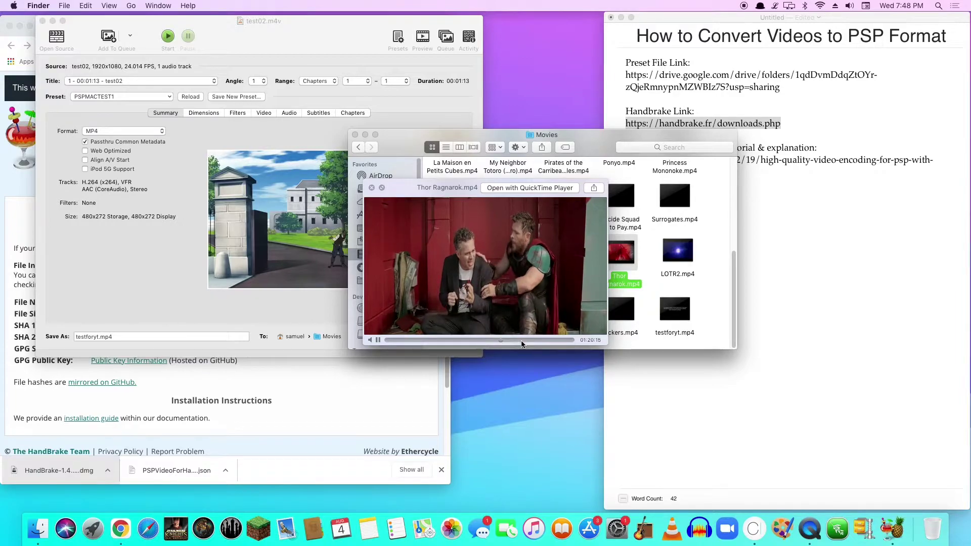
pyautogui.click(531, 341)
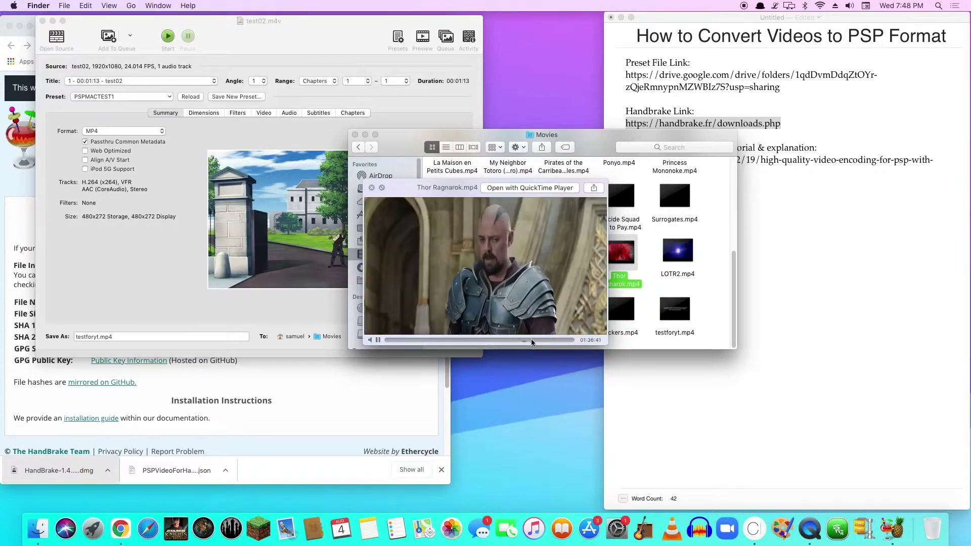
pyautogui.click(547, 340)
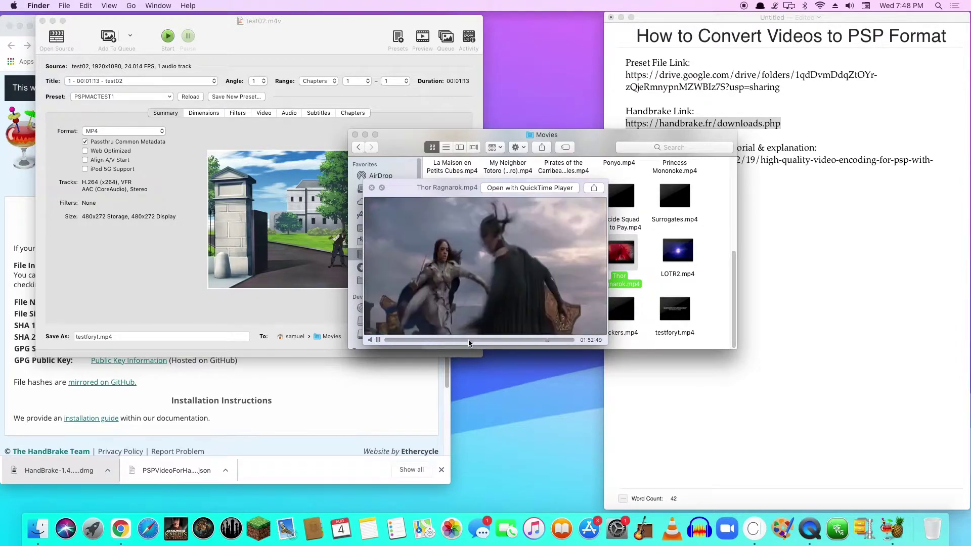
pyautogui.click(468, 340)
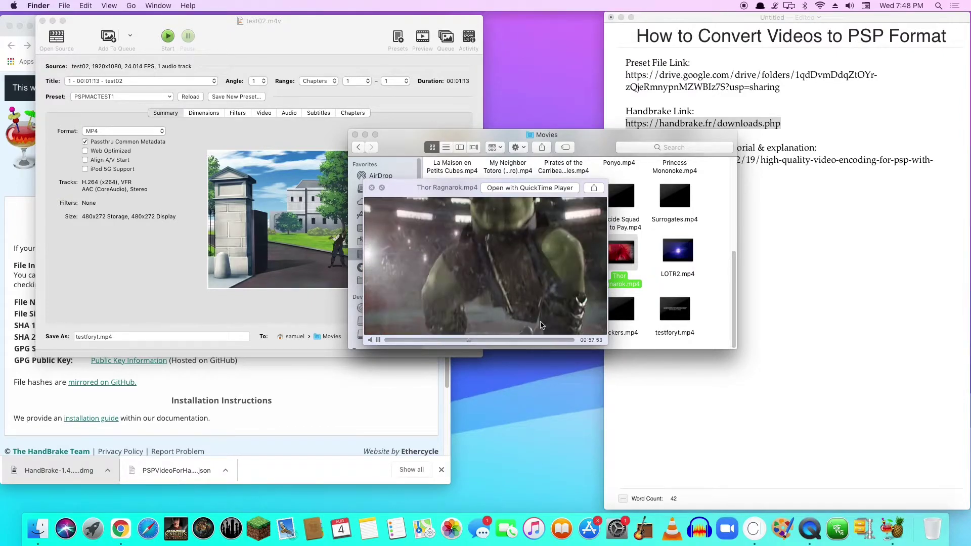
pyautogui.press('space')
pyautogui.click(702, 292)
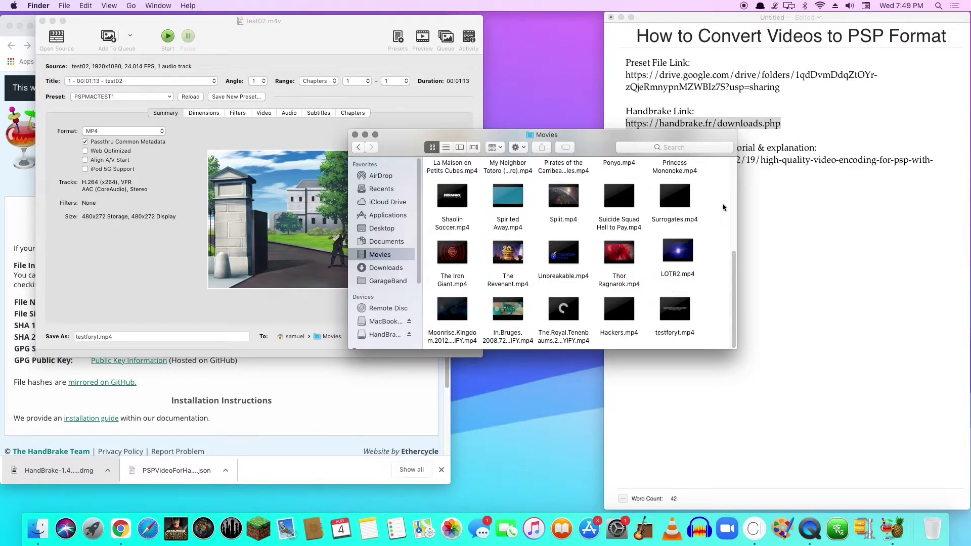
pyautogui.scroll(3, 710, 245)
pyautogui.scroll(5, 710, 248)
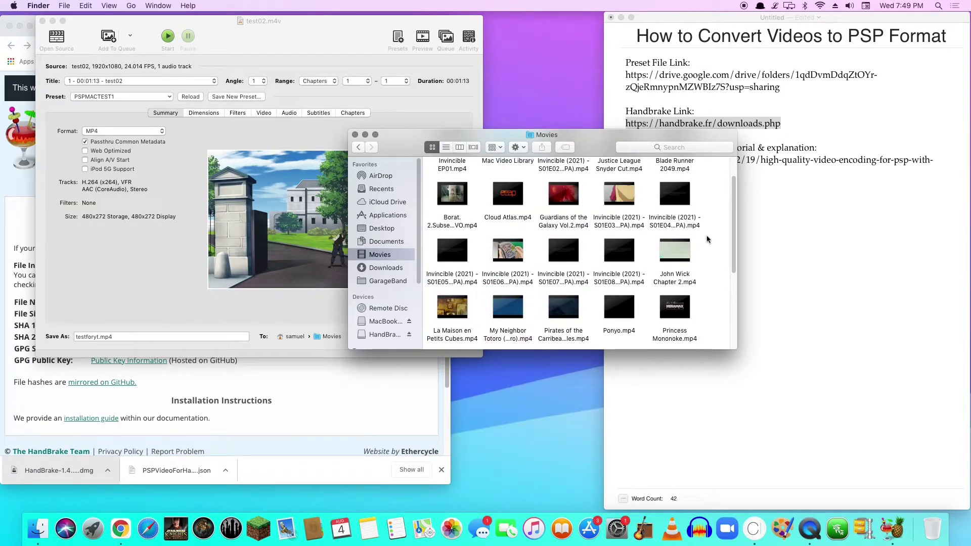
pyautogui.scroll(3, 708, 241)
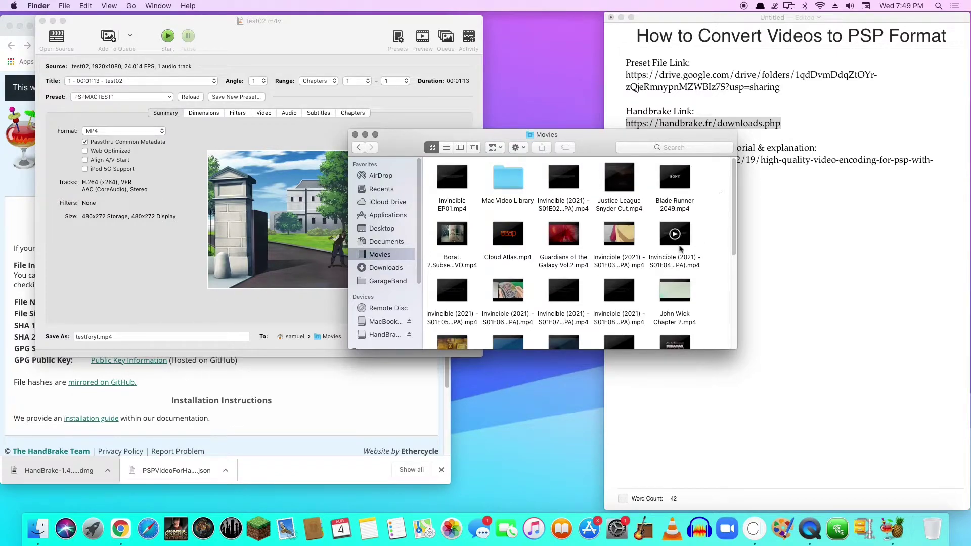
pyautogui.scroll(-6, 680, 248)
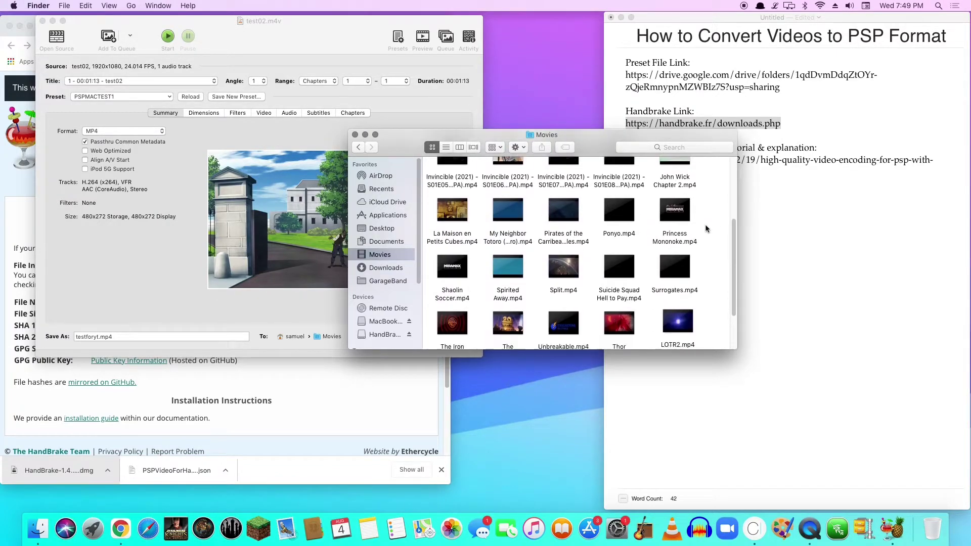
pyautogui.scroll(-3, 708, 223)
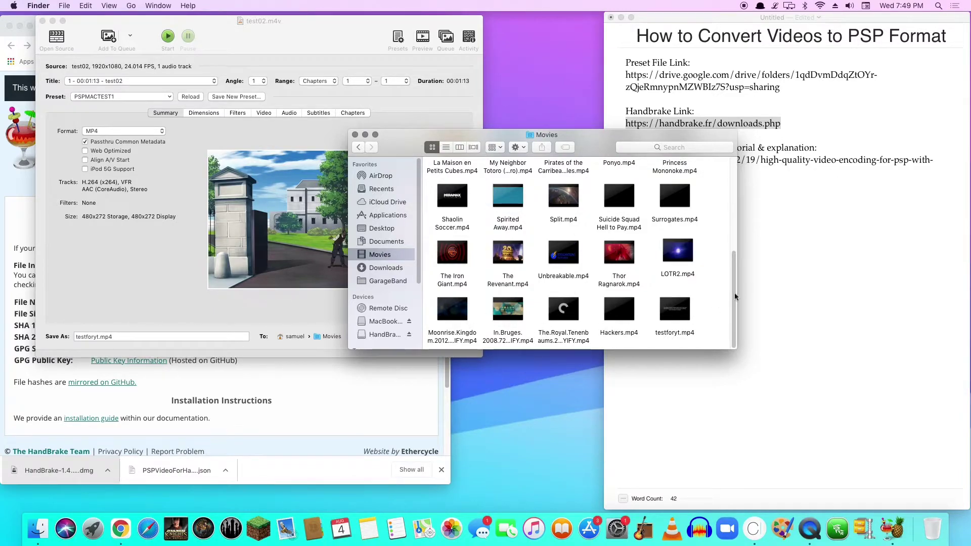
pyautogui.scroll(5, 718, 293)
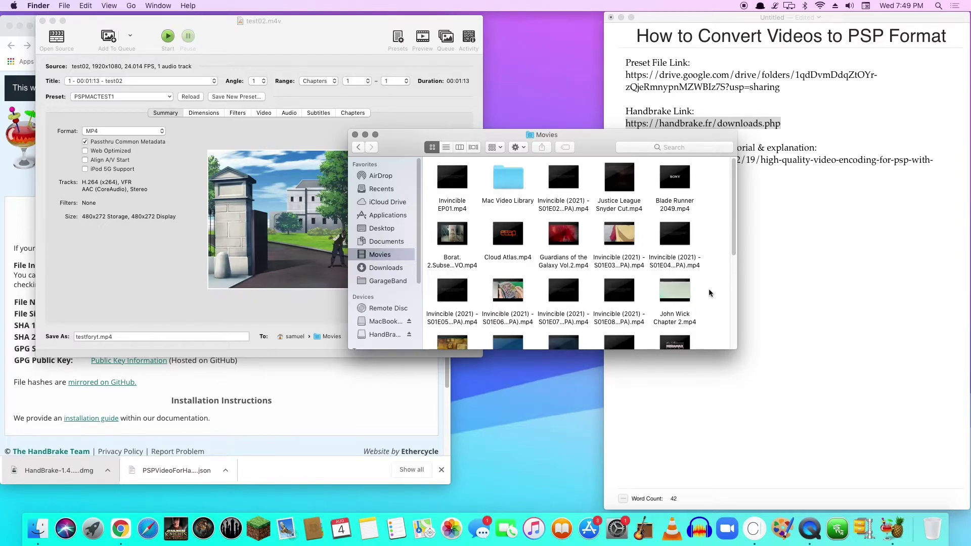
pyautogui.press('super+Tab')
pyautogui.press('super+Tab')
# Close the Finder Movies window and the HandBrake encoding window
pyautogui.click(355, 135)
pyautogui.click(232, 50)
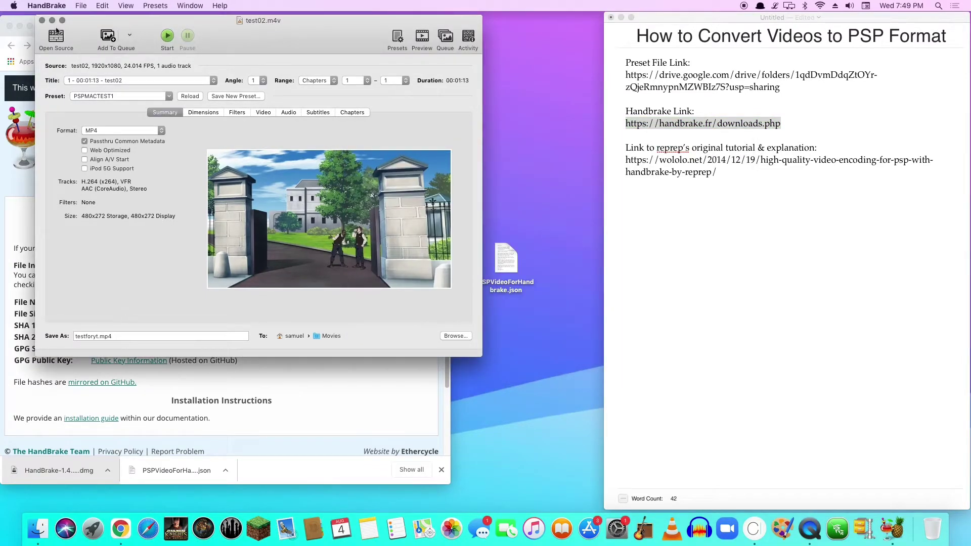
pyautogui.click(43, 20)
# Return to Chrome's HandBrake download page and select the wololo tutorial URL in the notes
pyautogui.click(328, 271)
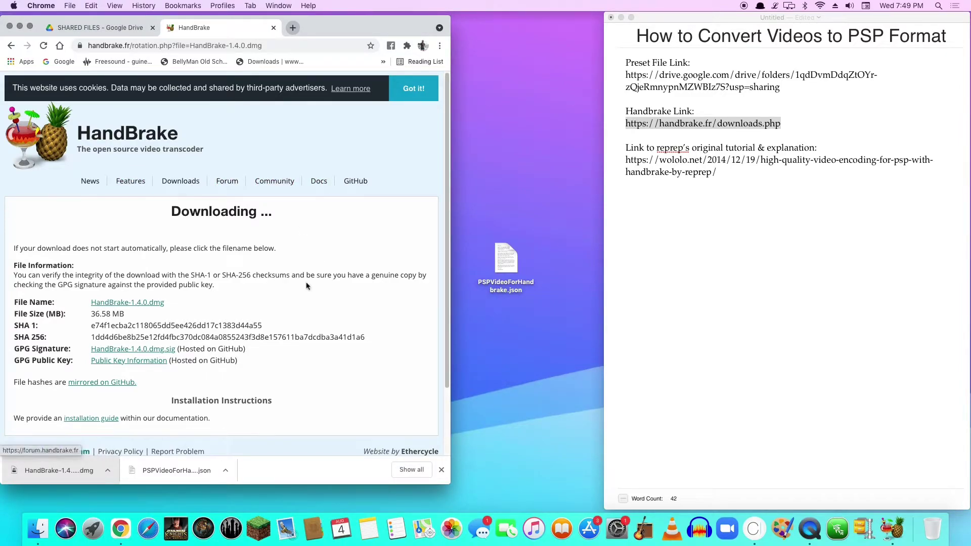
pyautogui.scroll(-3, 306, 286)
pyautogui.scroll(3, 309, 268)
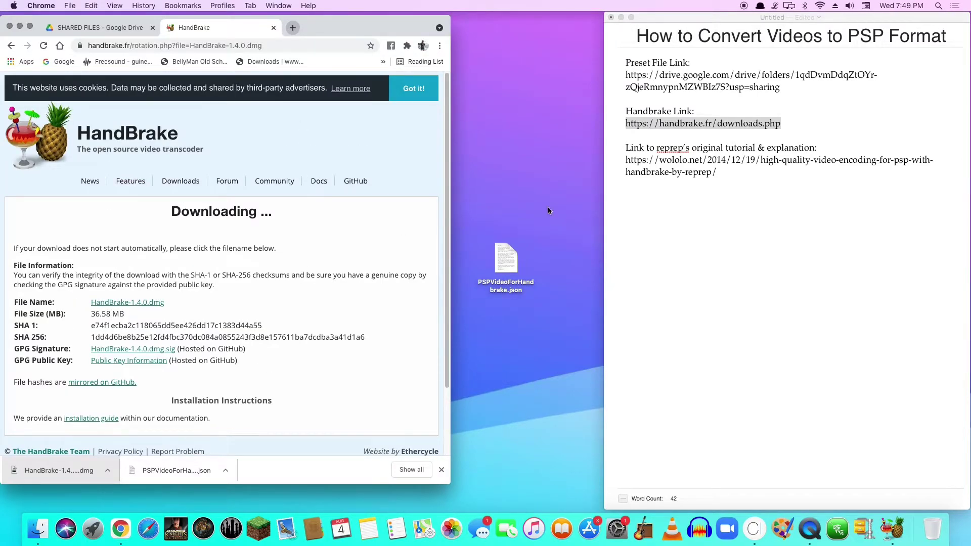
pyautogui.click(761, 186)
pyautogui.moveTo(733, 176); pyautogui.dragTo(627, 160)
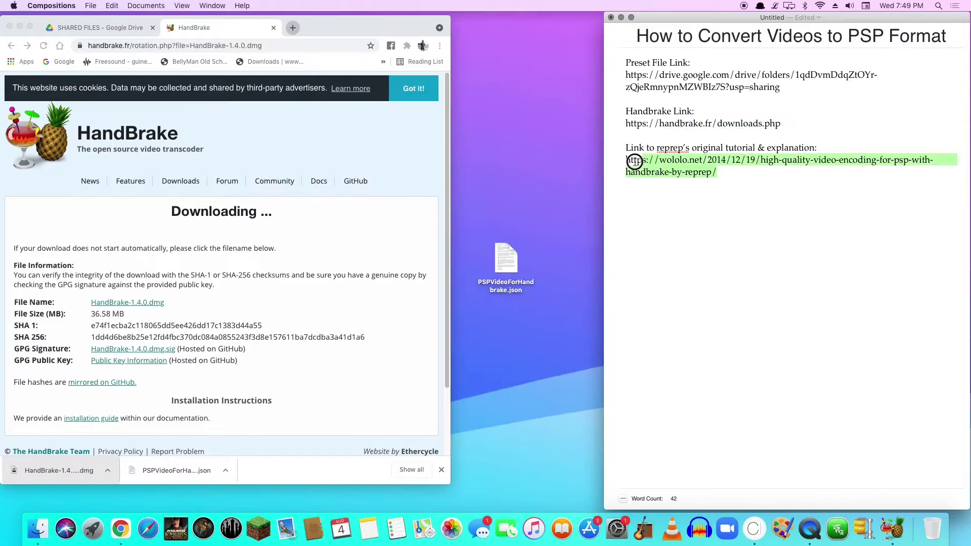
# Copy the wololo tutorial URL and load it in a new Chrome tab
pyautogui.rightClick(658, 156)
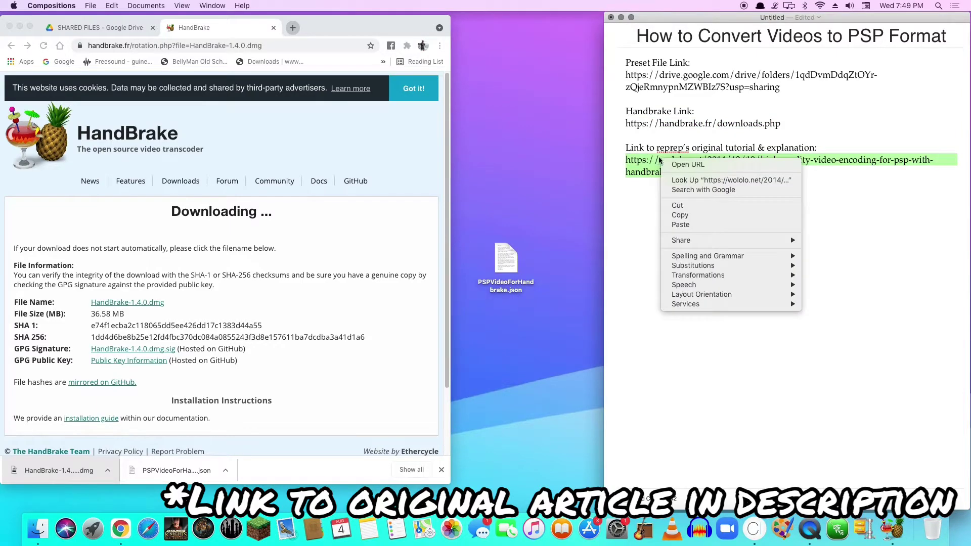
pyautogui.click(723, 211)
pyautogui.click(294, 30)
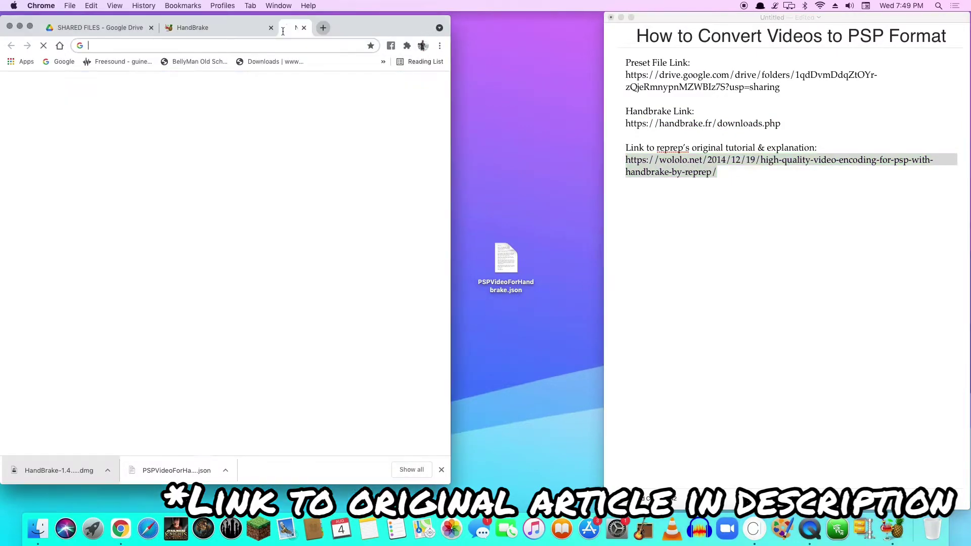
pyautogui.rightClick(222, 45)
pyautogui.click(278, 99)
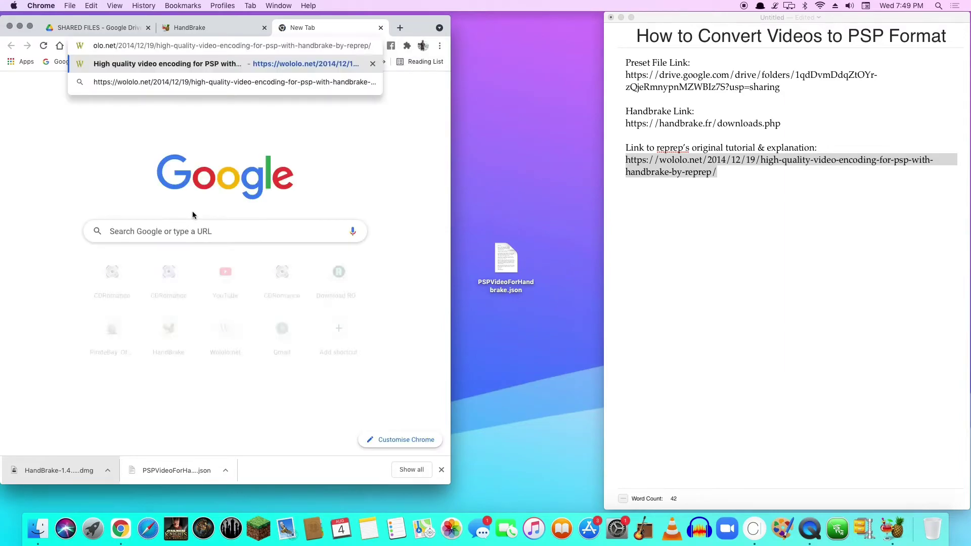
pyautogui.press('Return')
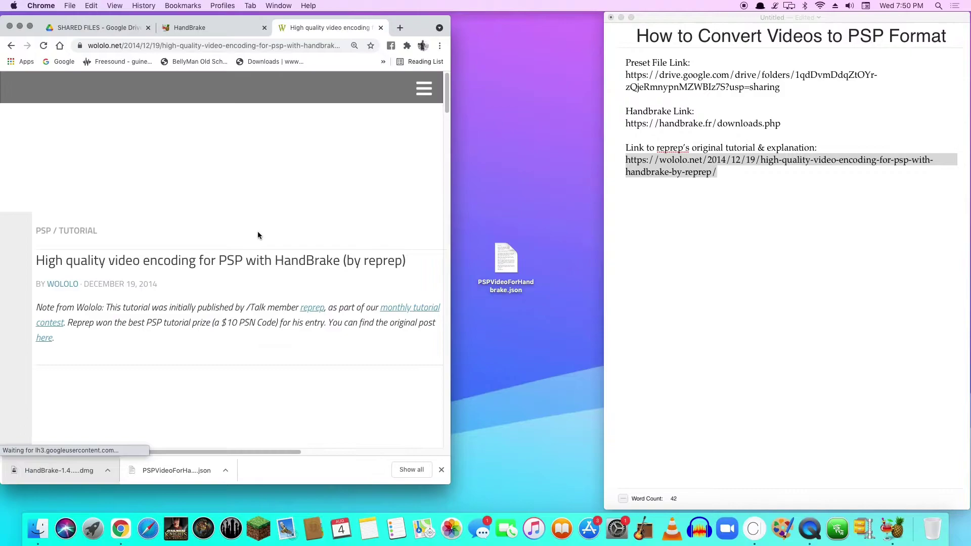
# Scroll into the wololo article, briefly highlighting its title
pyautogui.scroll(-3, 314, 219)
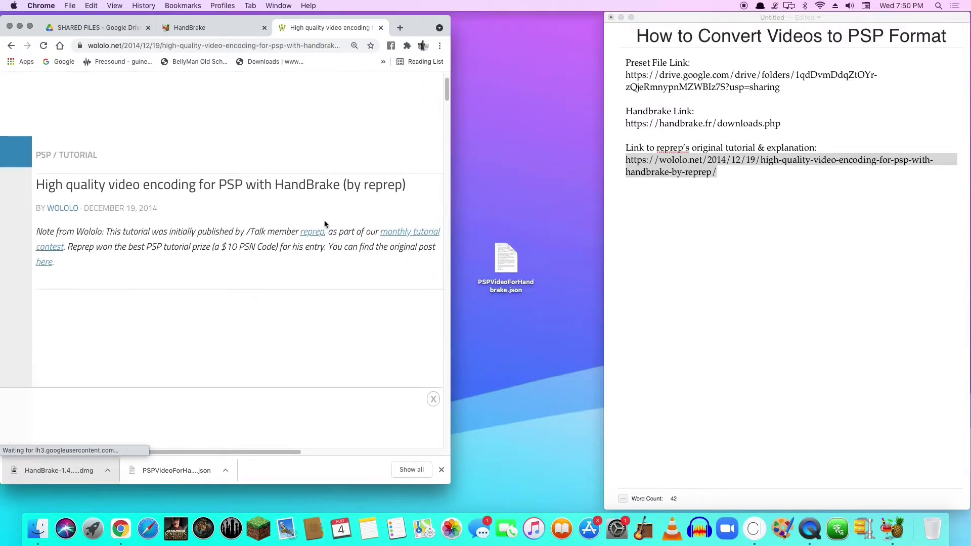
pyautogui.scroll(-1, 325, 224)
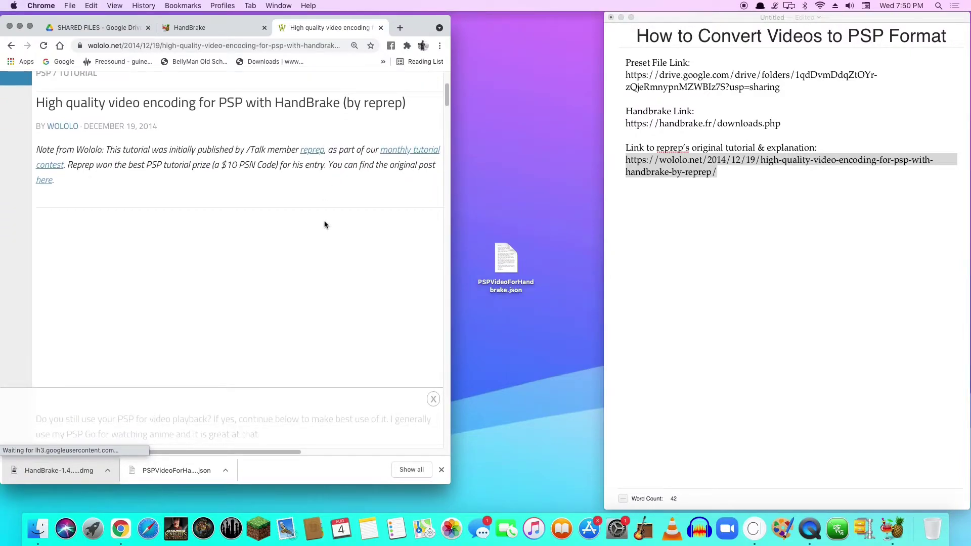
pyautogui.moveTo(35, 103); pyautogui.dragTo(347, 122)
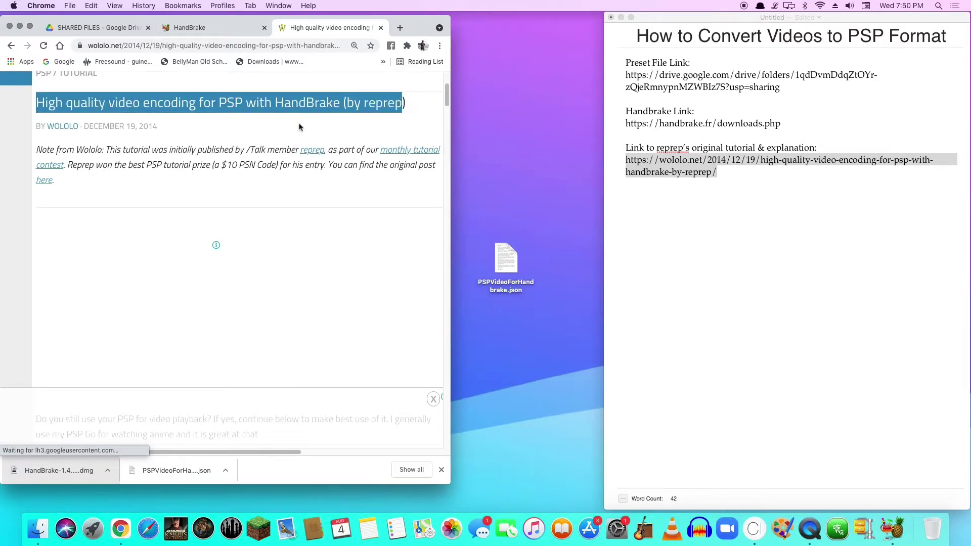
pyautogui.click(301, 128)
pyautogui.scroll(-5, 293, 151)
pyautogui.scroll(-6, 289, 168)
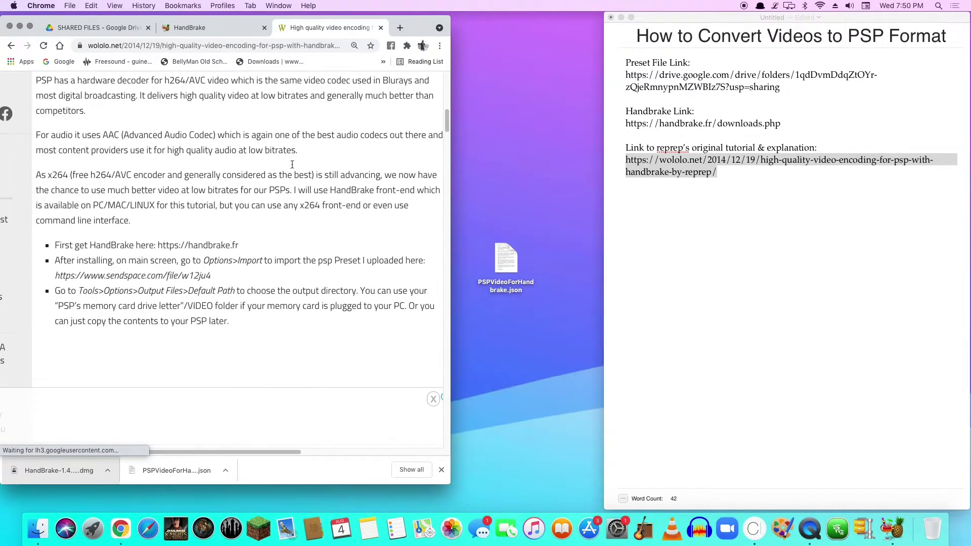
pyautogui.scroll(-2, 292, 168)
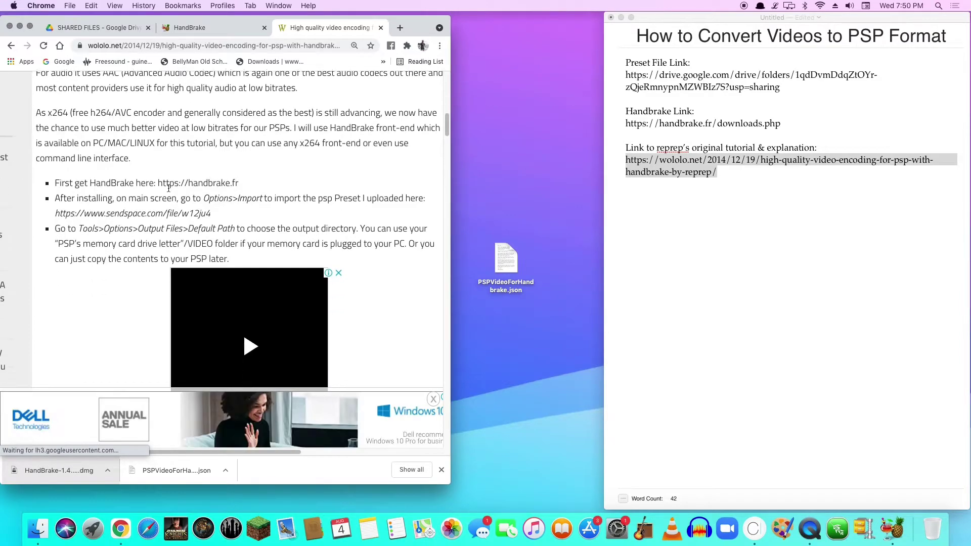
pyautogui.scroll(-9, 354, 203)
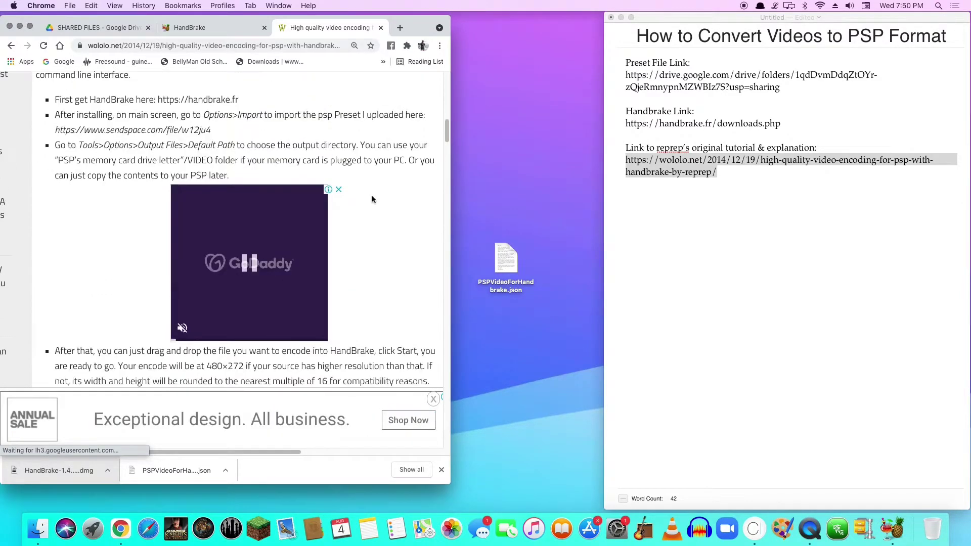
pyautogui.scroll(-1, 370, 204)
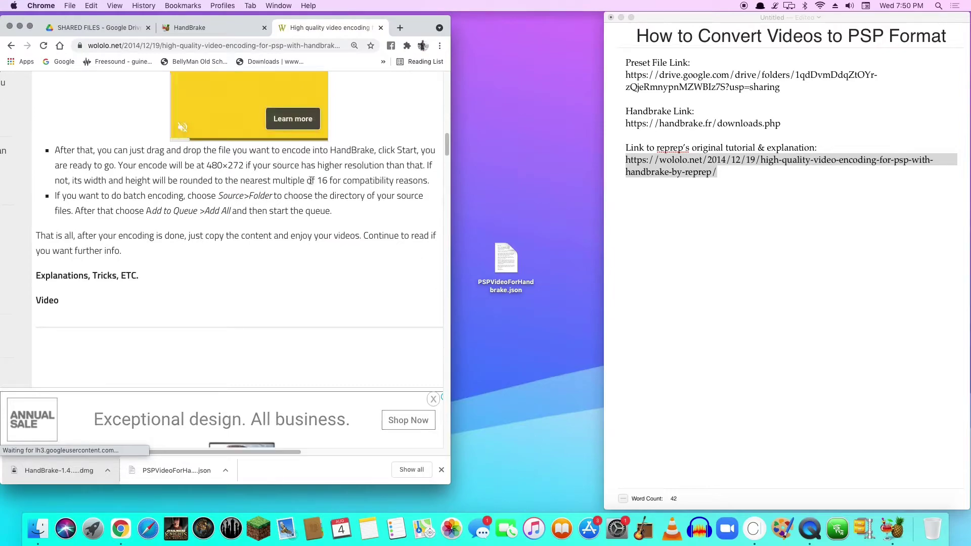
# Read through the Audio, Subtitle, Miscellaneous and Best of the Best sections
pyautogui.moveTo(299, 180); pyautogui.dragTo(332, 180)
pyautogui.scroll(-18, 249, 221)
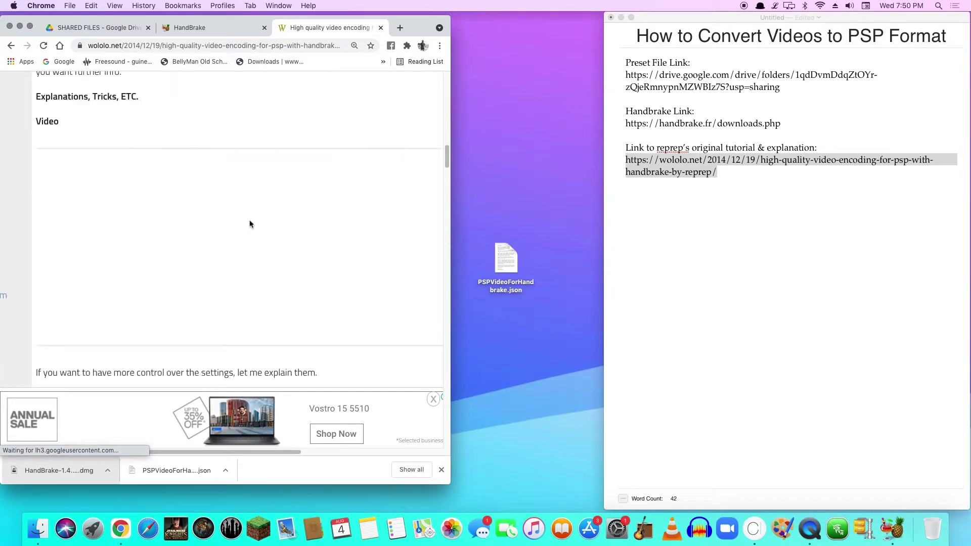
pyautogui.scroll(-4, 273, 223)
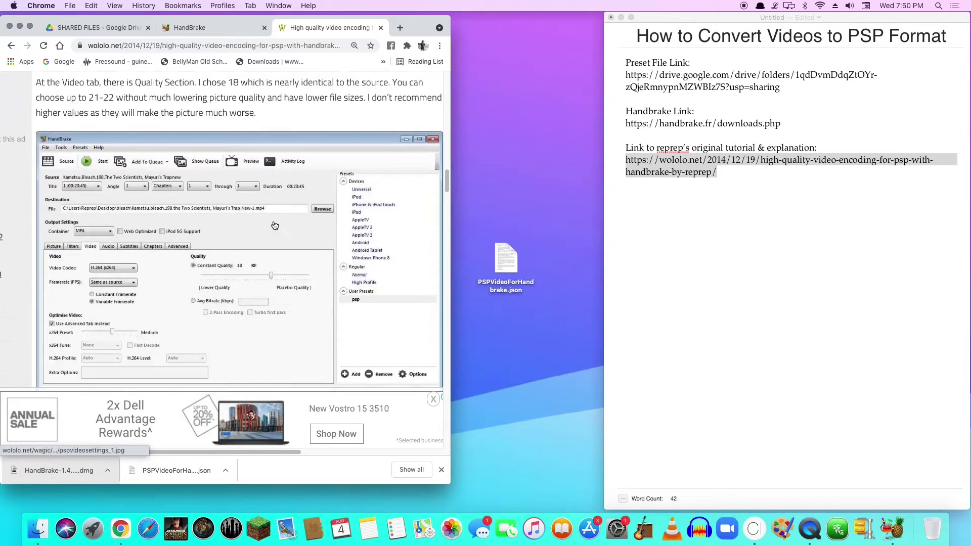
pyautogui.scroll(-1, 152, 235)
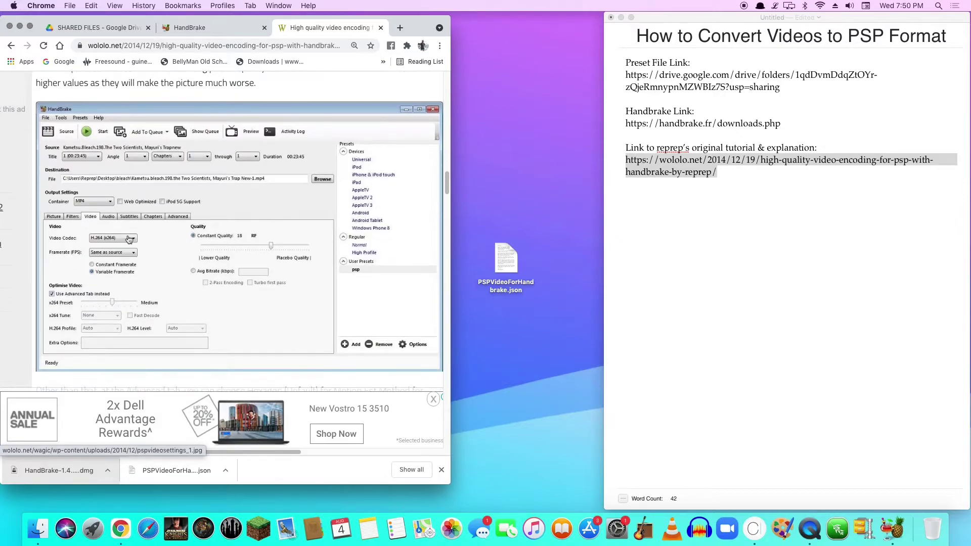
pyautogui.scroll(-3, 266, 209)
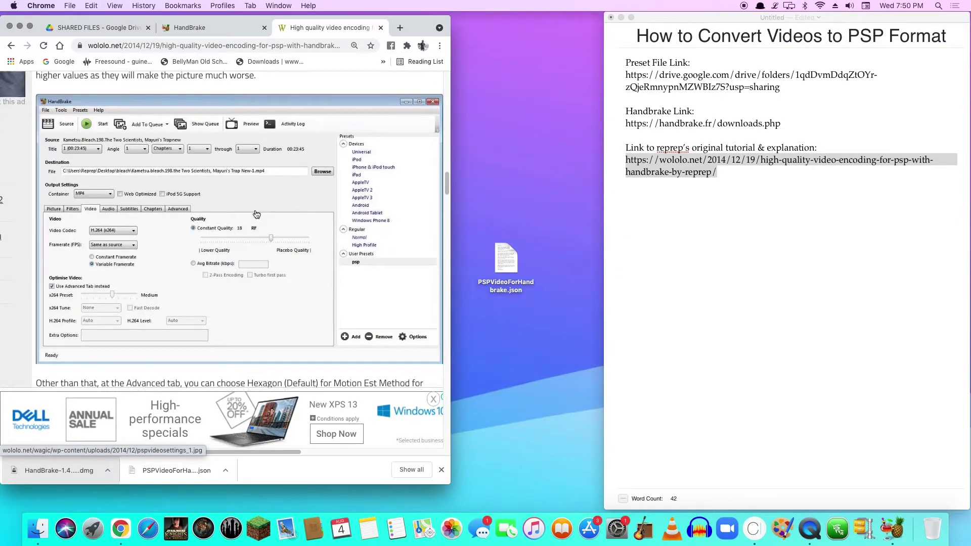
pyautogui.scroll(-12, 226, 265)
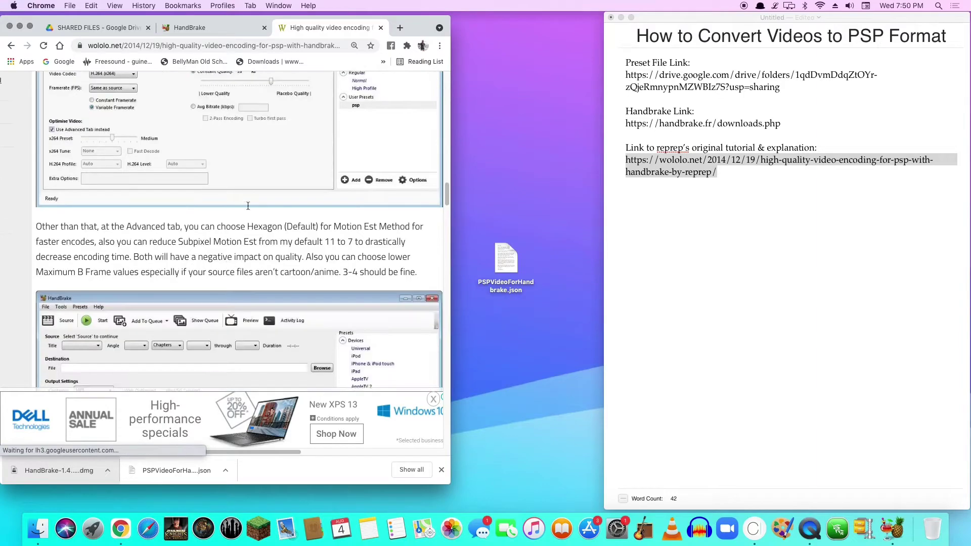
pyautogui.scroll(-17, 303, 263)
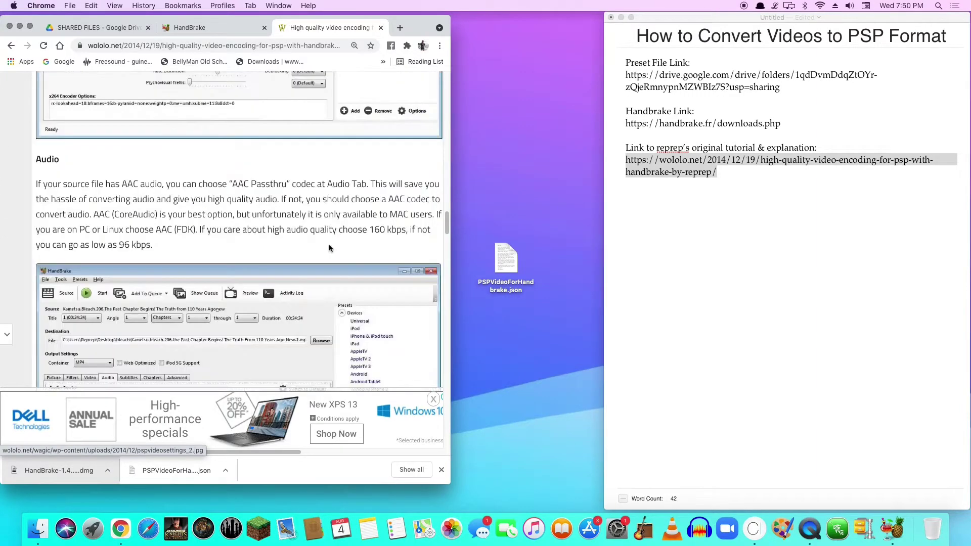
pyautogui.scroll(3, 332, 254)
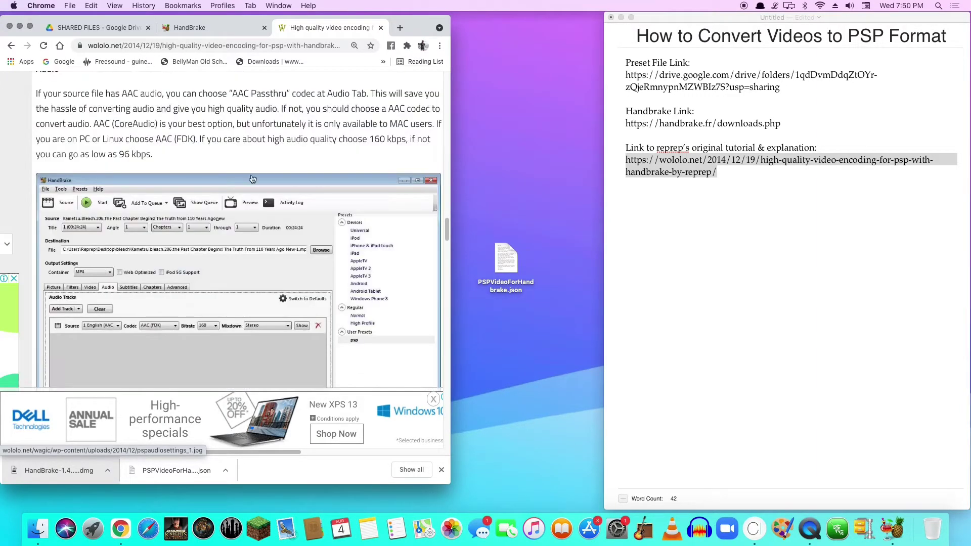
pyautogui.scroll(-2, 279, 202)
pyautogui.scroll(-10, 278, 201)
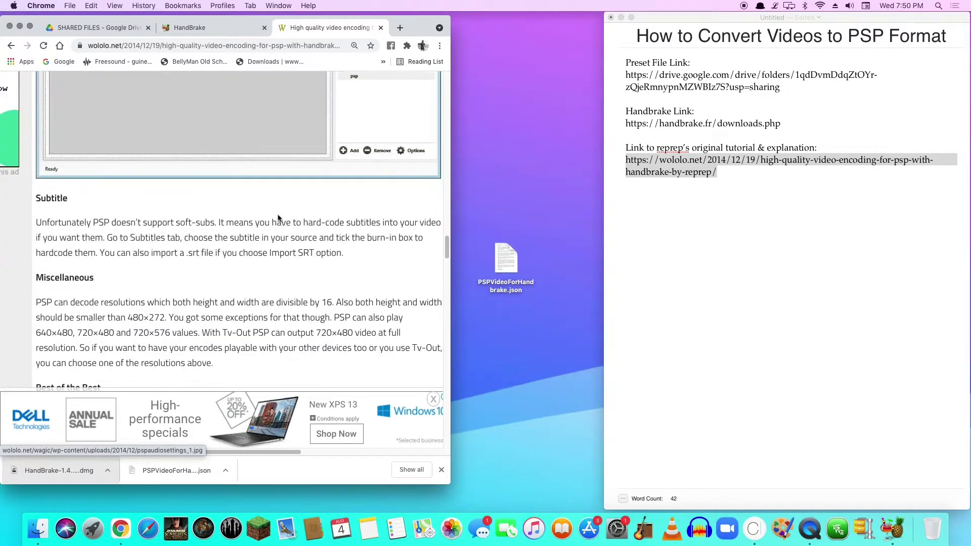
pyautogui.scroll(-7, 284, 225)
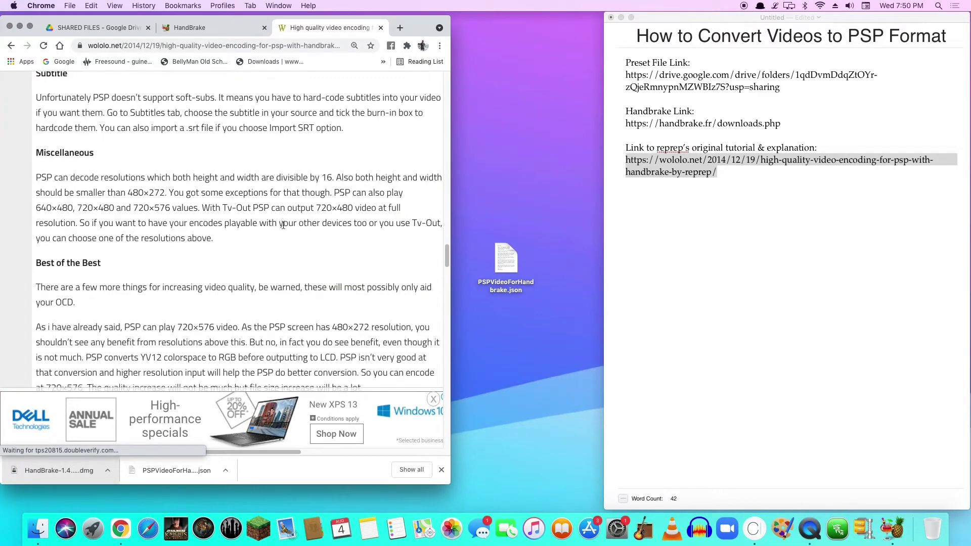
pyautogui.scroll(-15, 283, 225)
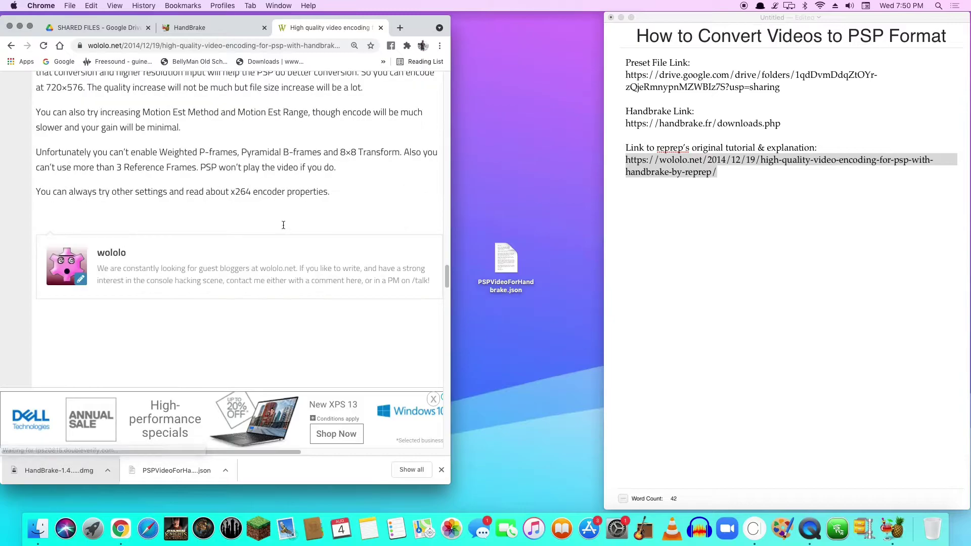
pyautogui.scroll(-10, 283, 228)
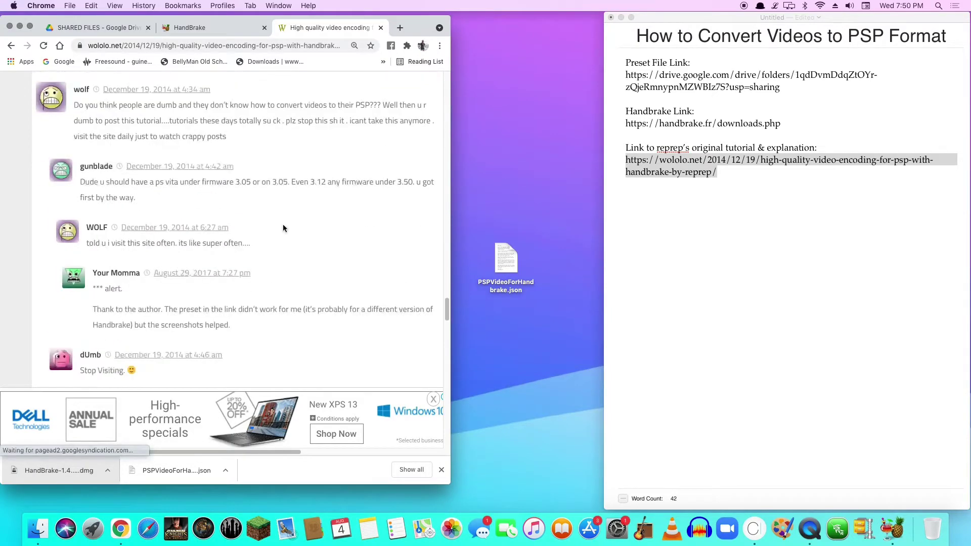
pyautogui.scroll(20, 276, 231)
pyautogui.scroll(-20, 277, 228)
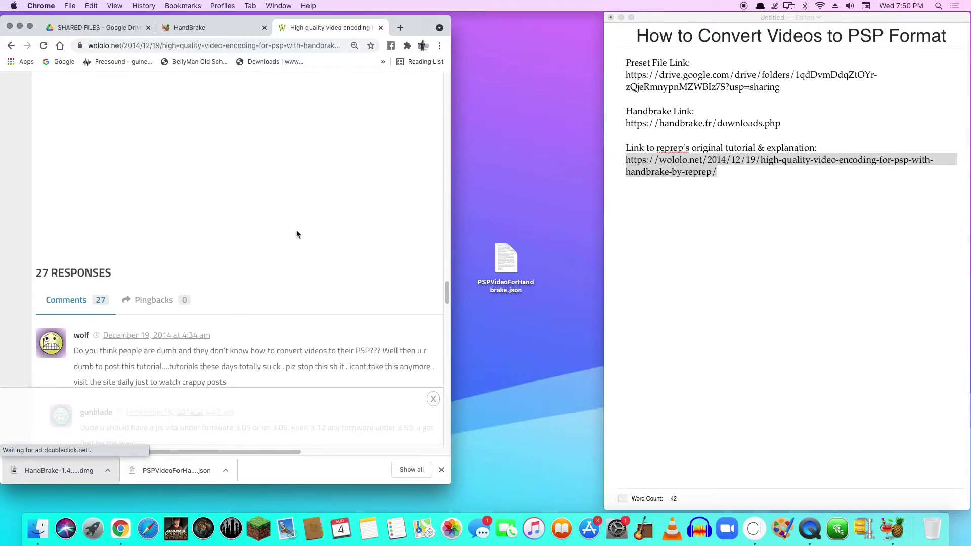
pyautogui.scroll(15, 447, 274)
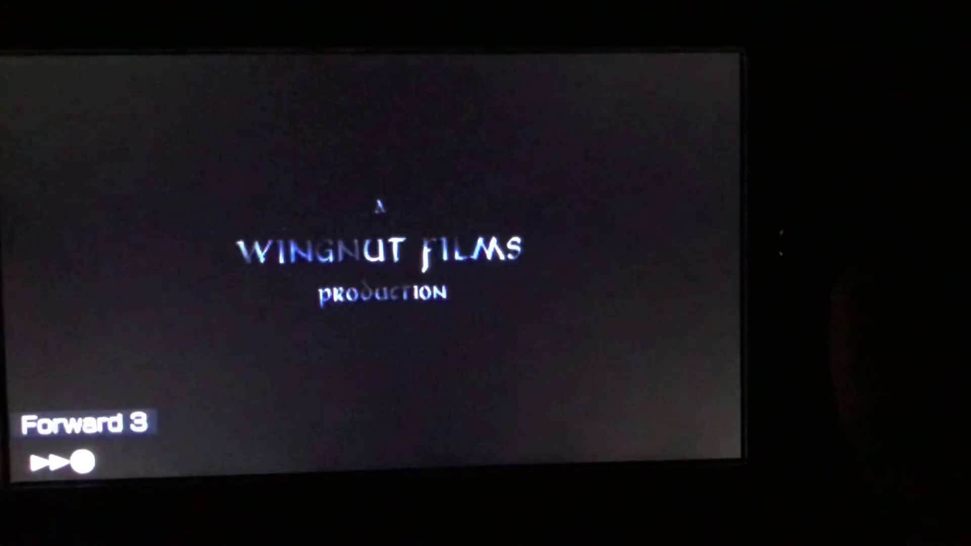
# Resume normal-speed playback of the converted film after fast-forwarding
pyautogui.press('Return')
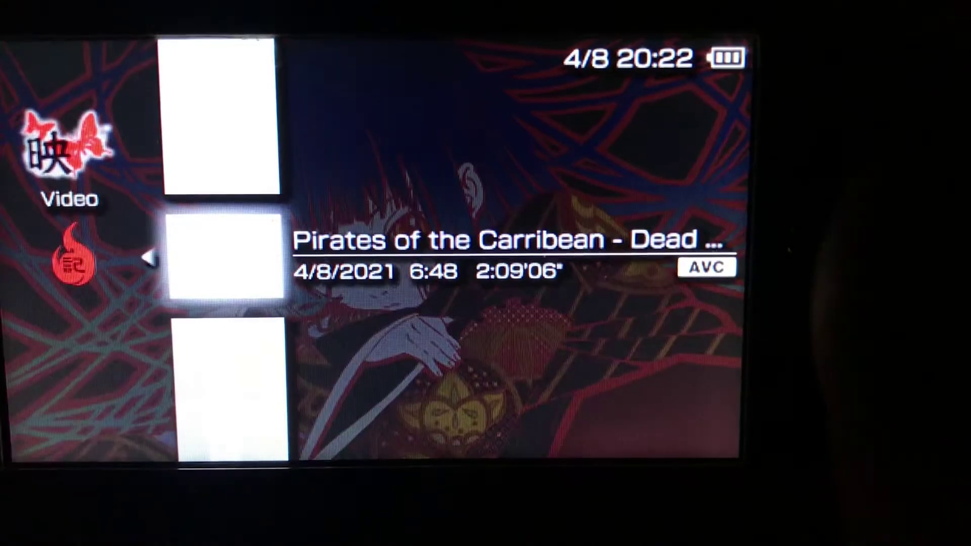
# View the Pirates of the Carribean video's file information on the PSP, then close it
pyautogui.press('Menu')
pyautogui.press('Down')
pyautogui.press('Down')
pyautogui.press('Return')
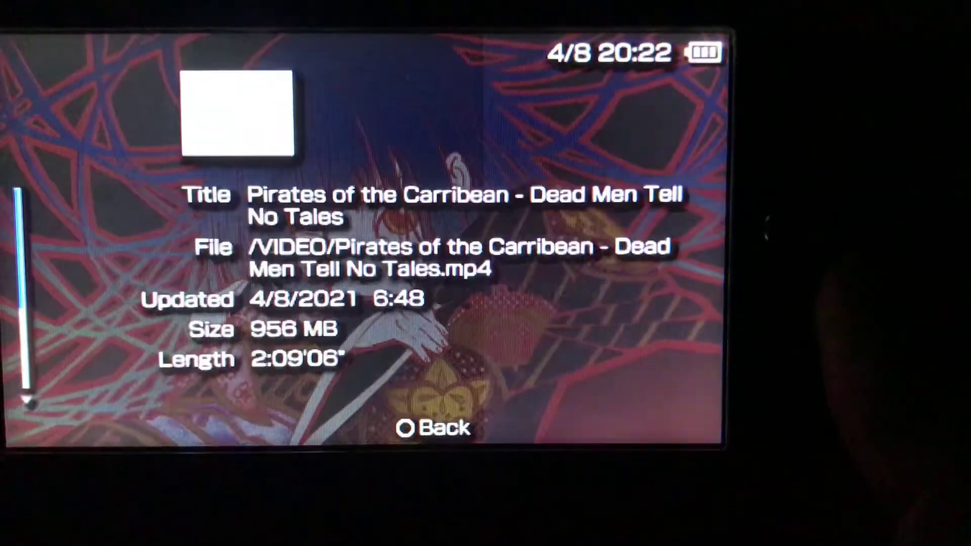
pyautogui.press('Escape')
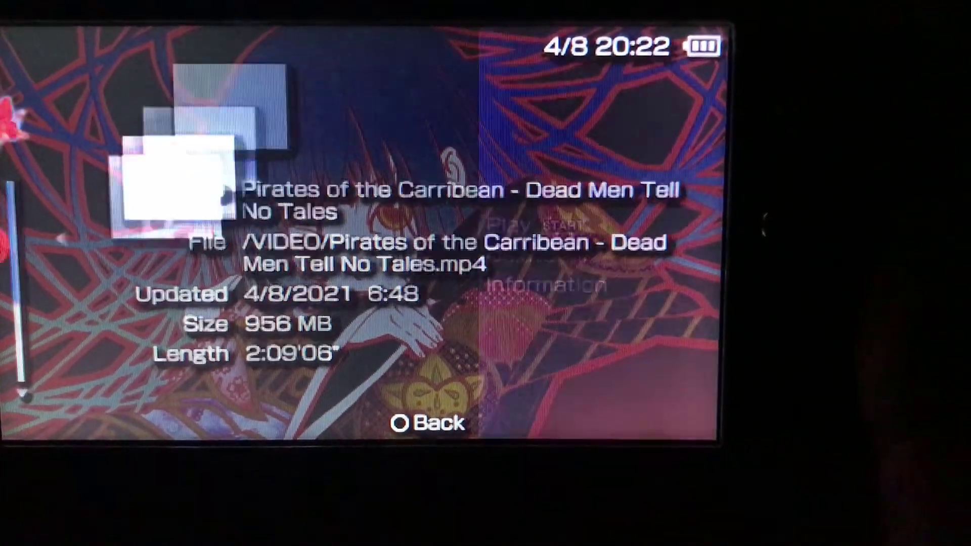
pyautogui.press('Escape')
pyautogui.press('Down')
# View LOTR2's file information, then close it
pyautogui.press('Down')
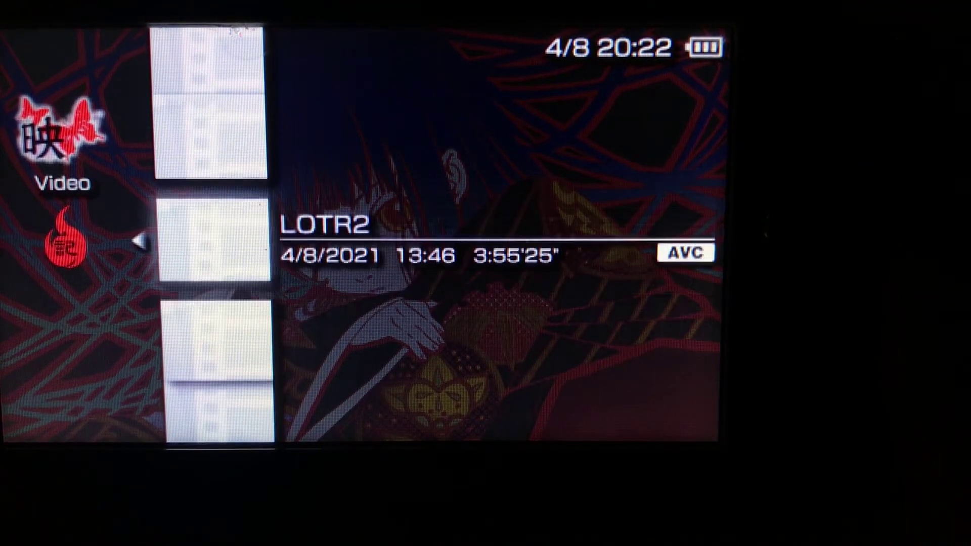
pyautogui.press('Menu')
pyautogui.press('Down')
pyautogui.press('Down')
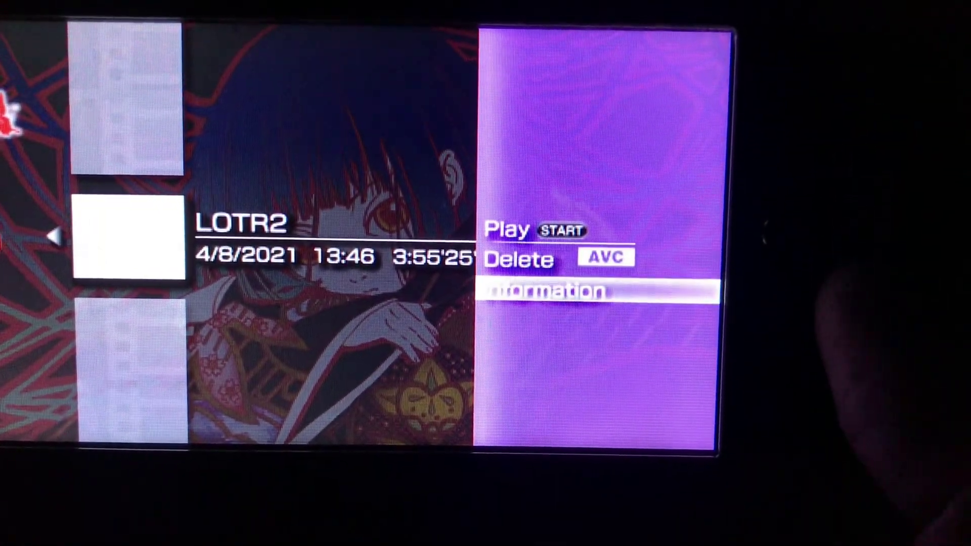
pyautogui.press('Return')
pyautogui.press('Escape')
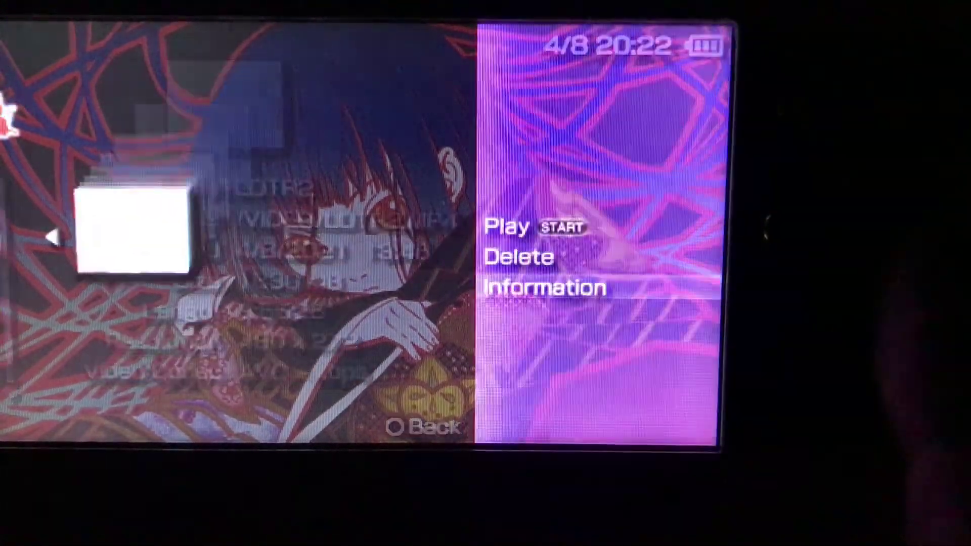
pyautogui.press('Escape')
pyautogui.press('Down')
# View Justice League Snyder Cut's file information, then close it
pyautogui.press('Down')
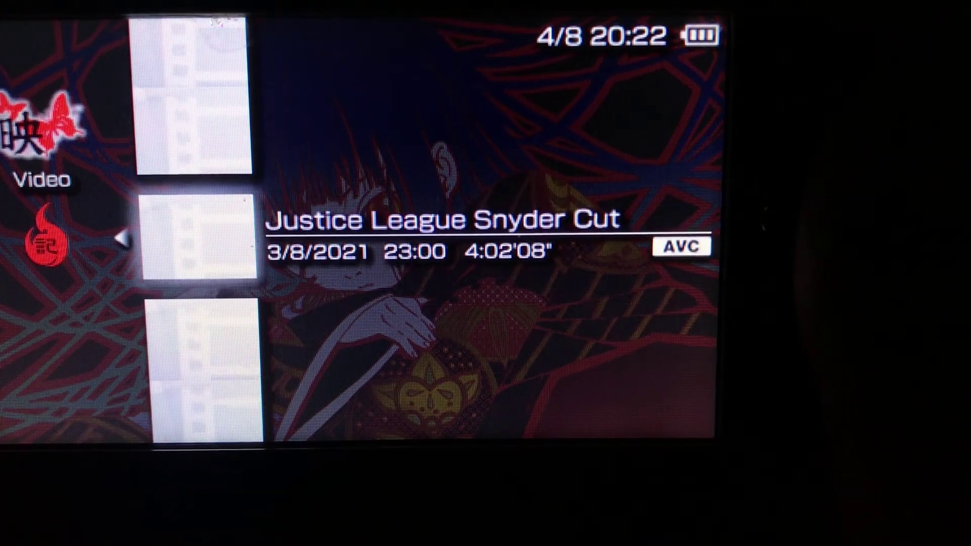
pyautogui.press('Menu')
pyautogui.press('Down')
pyautogui.press('Down')
pyautogui.press('Return')
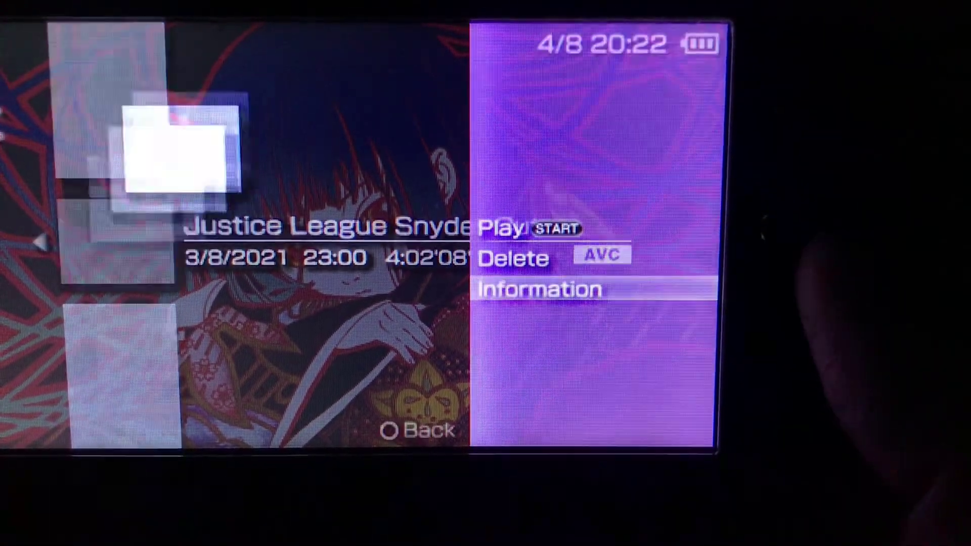
pyautogui.press('Escape')
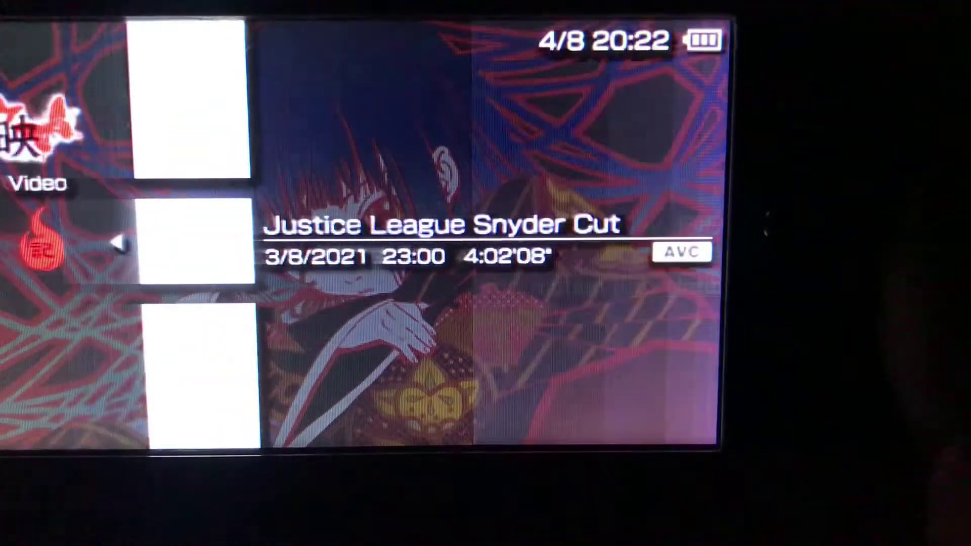
pyautogui.press('Down')
# Check John Wick Chapter 2's and Invincible S01E01's file information
pyautogui.press('Menu')
pyautogui.press('Down')
pyautogui.press('Down')
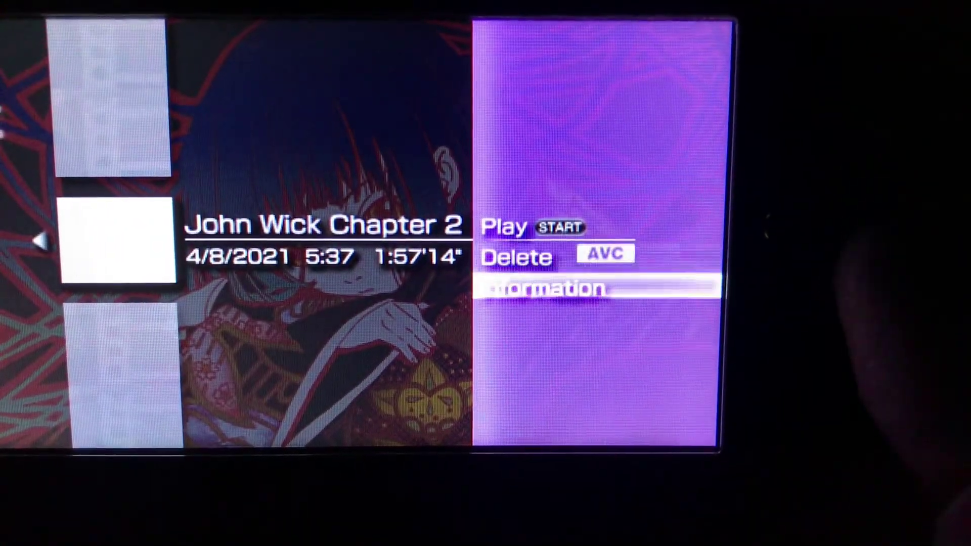
pyautogui.press('Return')
pyautogui.press('Escape')
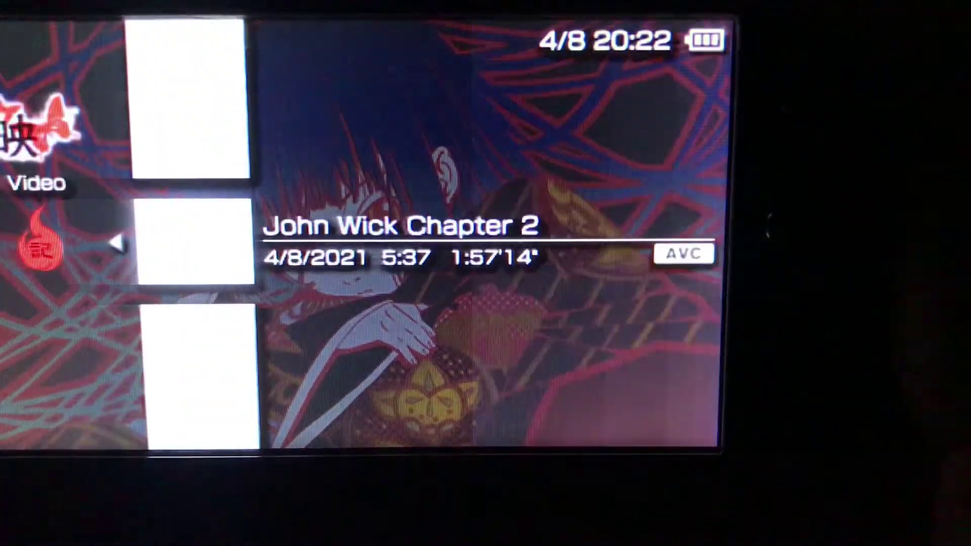
pyautogui.press('Down')
pyautogui.press('Down')
pyautogui.press('Down')
pyautogui.press('Down')
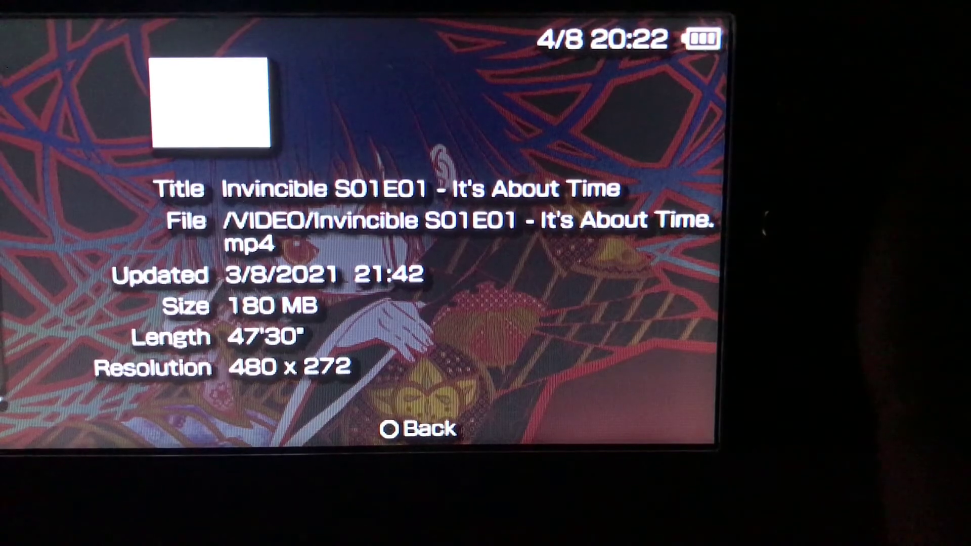
pyautogui.press('Escape')
pyautogui.press('Down')
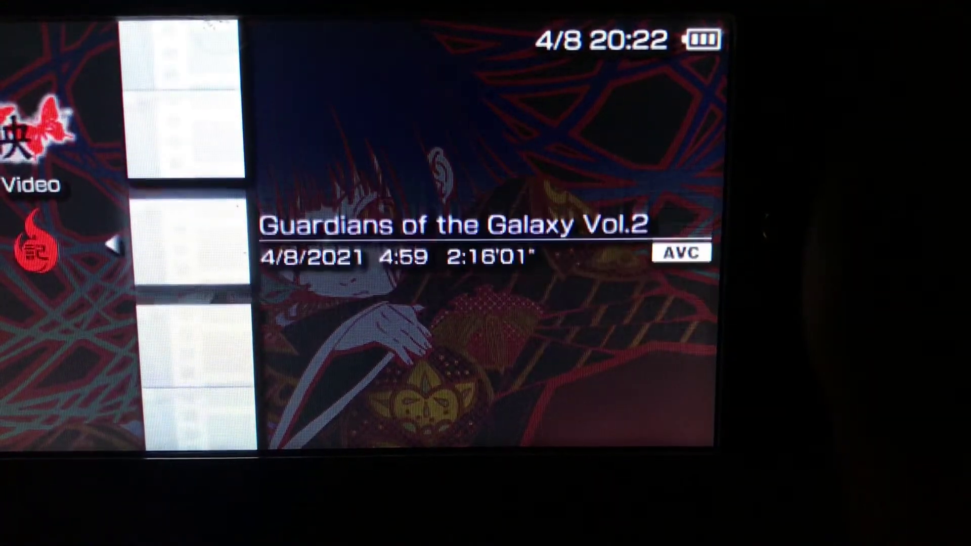
pyautogui.press('Menu')
# Show Guardians of the Galaxy Vol.2's information (480 x 272), then return to the Memory Stick entry
pyautogui.press('Return')
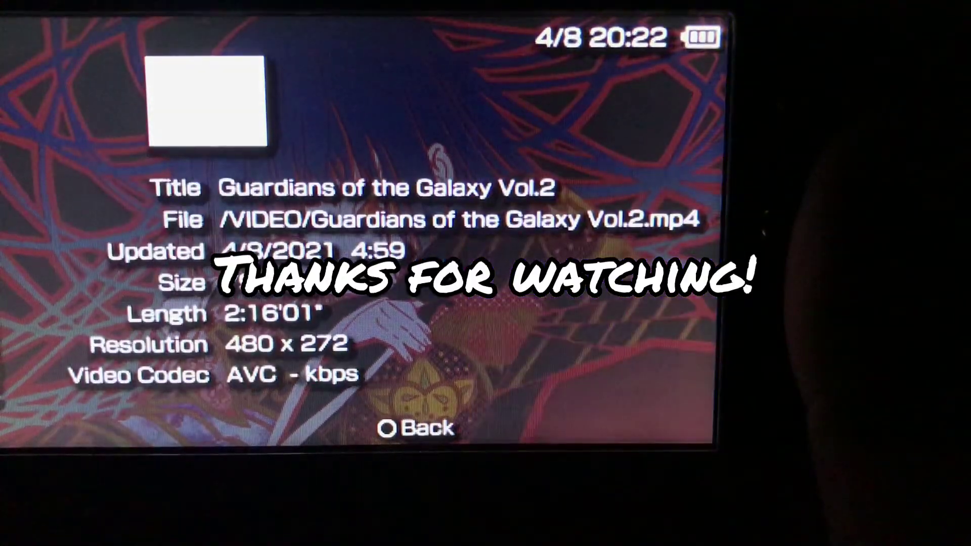
pyautogui.press('Escape')
pyautogui.press('Escape')
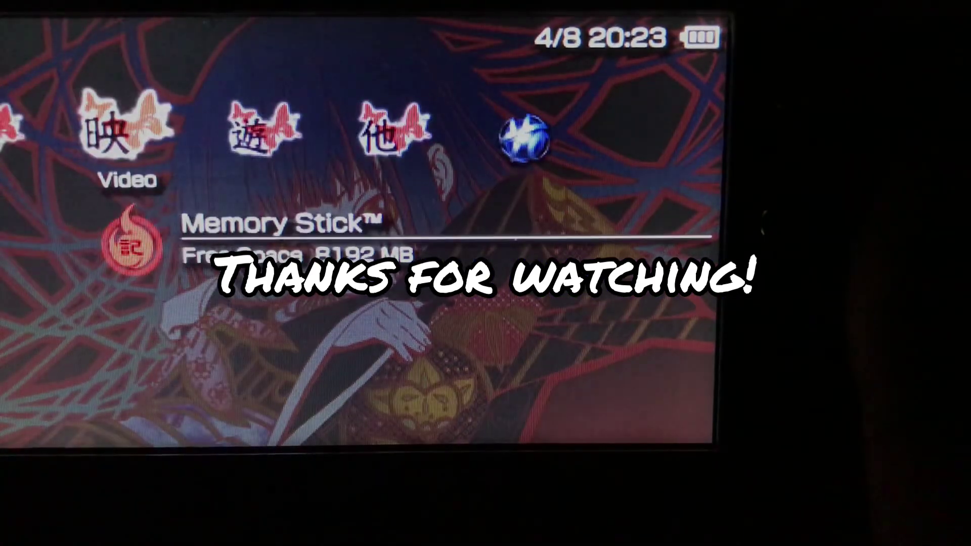